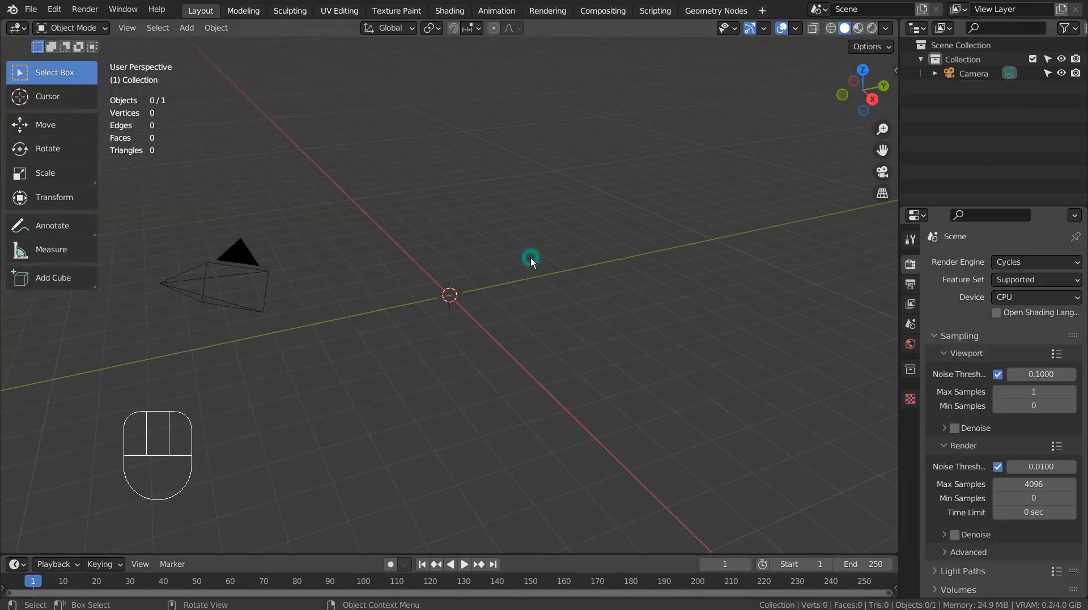
- Add a mesh plane and a text object at the world origin, working from the top view
key("KP_1")
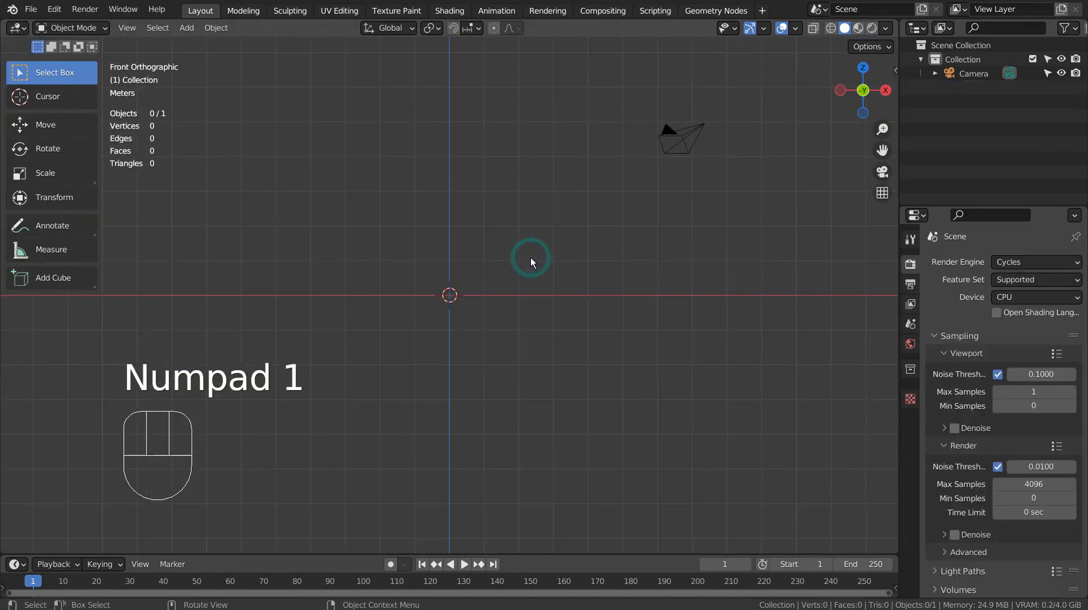
key("KP_7")
key("shift+a")
mouse_move(531, 258)
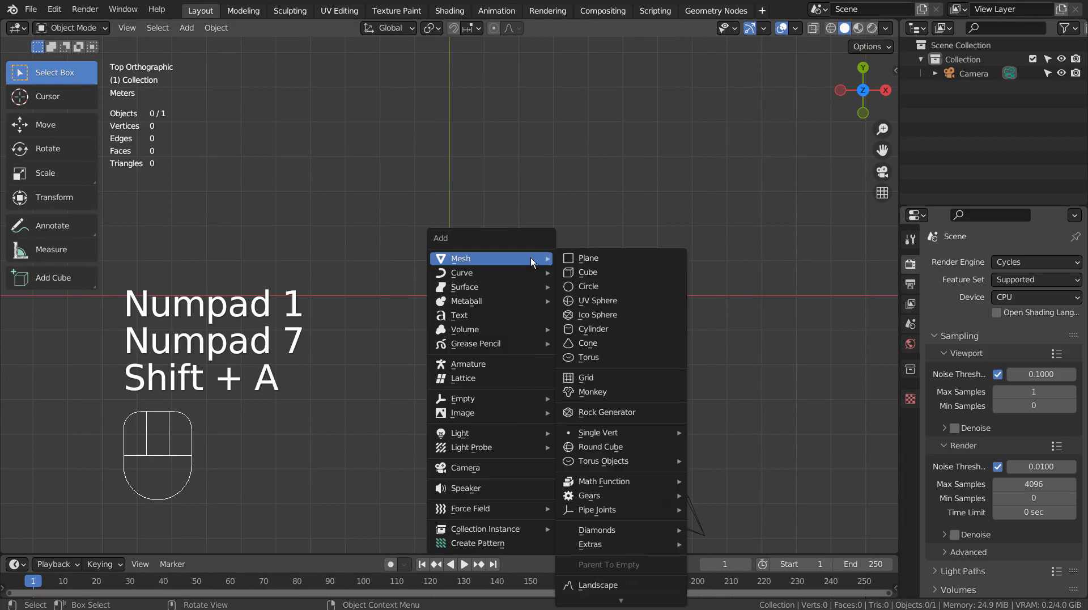
left_click(586, 258)
key("shift+a")
mouse_move(570, 265)
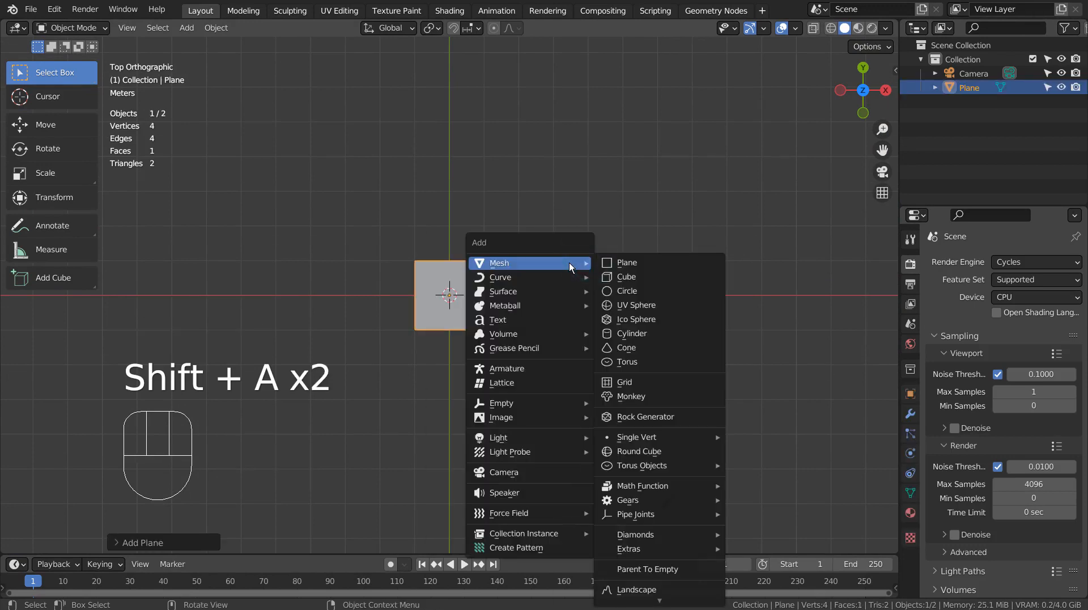
left_click(569, 318)
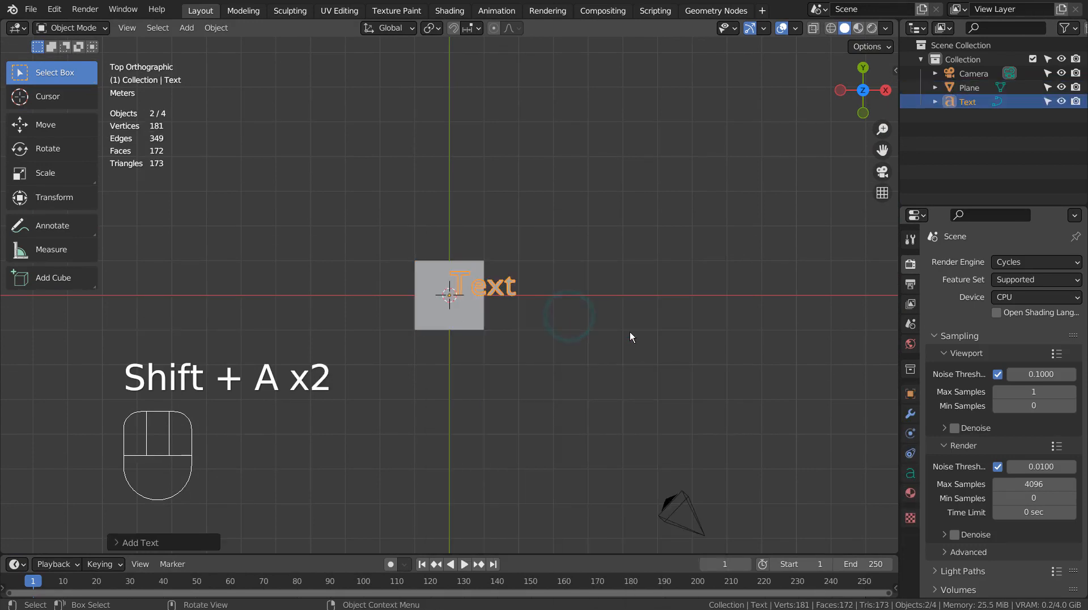
- Replace the default text with "OPTICAL" on the first line and "ILLUSION" on the second
key("BackSpace")
key("Tab")
key("BackSpace")
key("BackSpace")
key("BackSpace")
key("BackSpace")
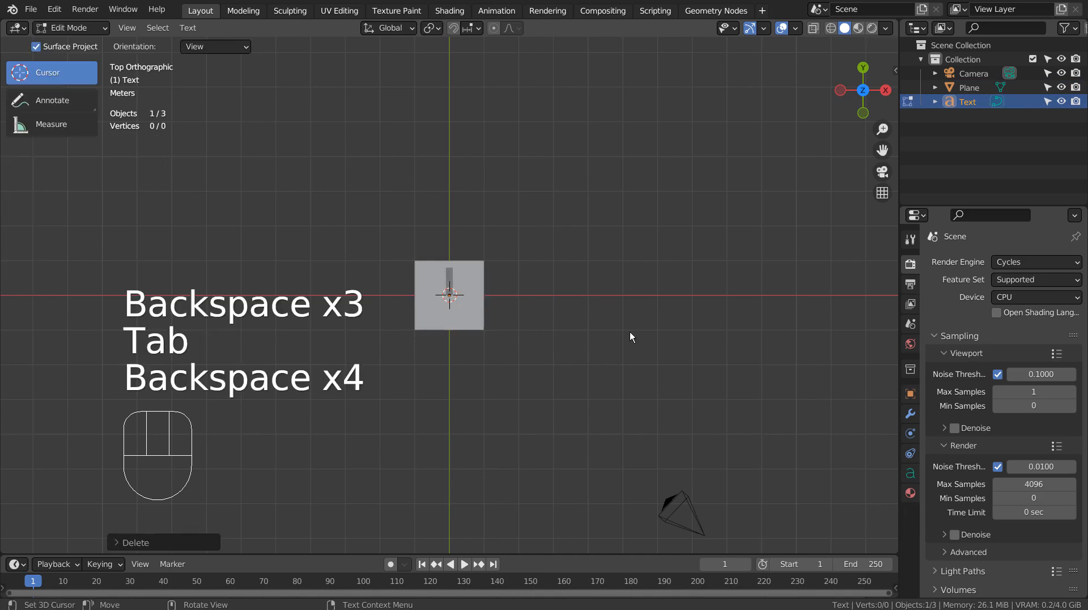
type("OPTICAL")
key("BackSpace")
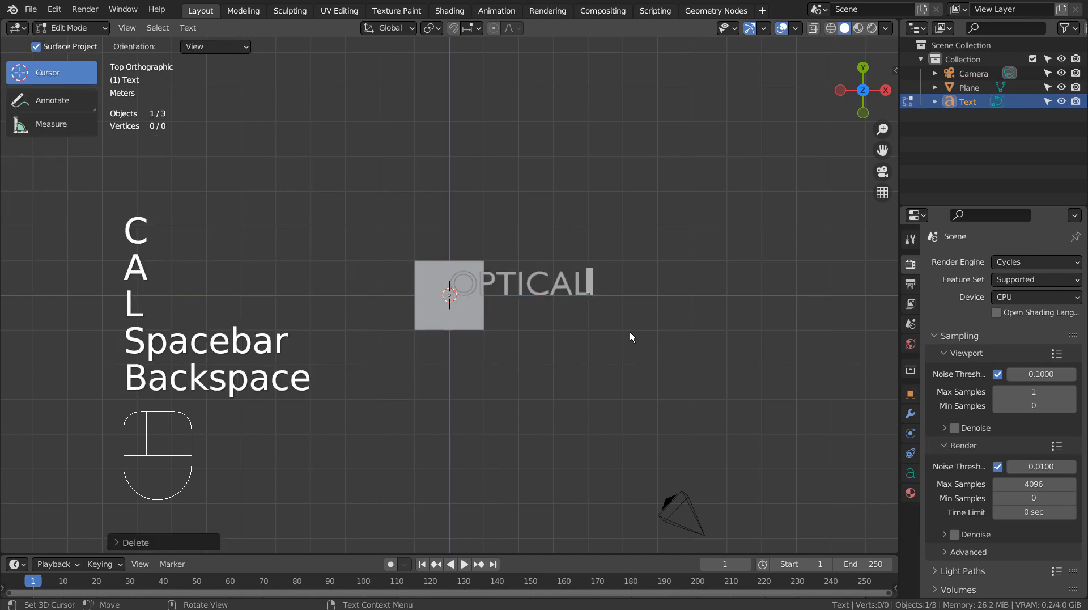
key("Return")
type("ILLUSION")
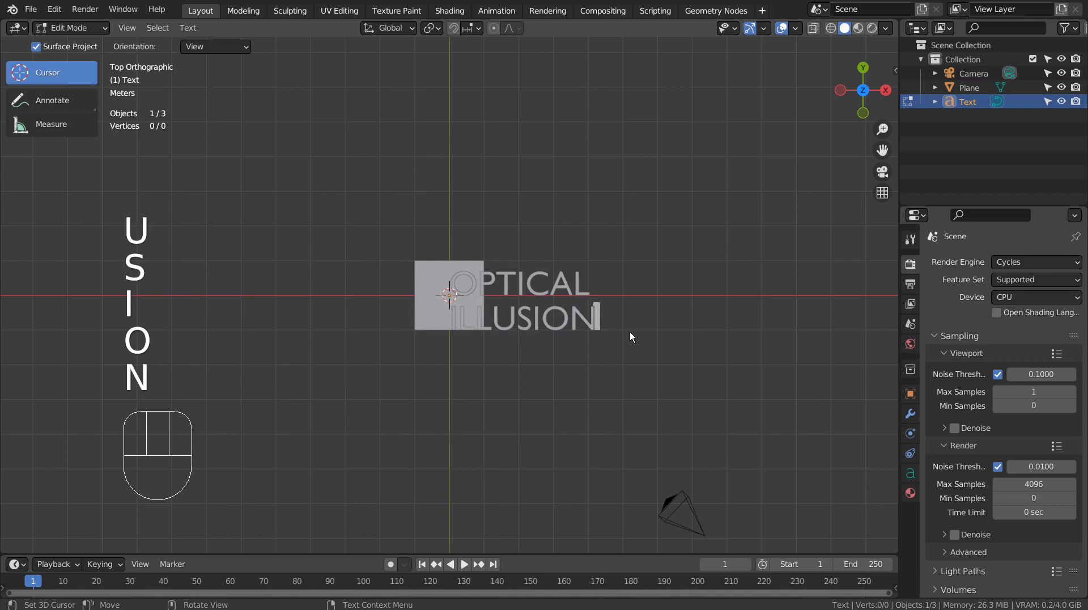
key("Tab")
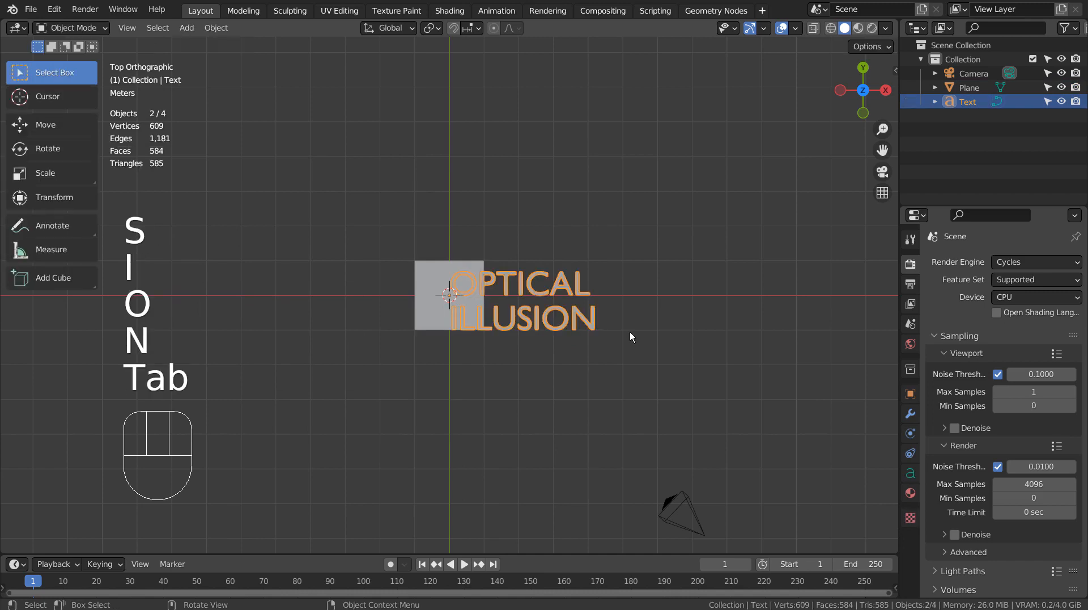
- Set the text's horizontal paragraph alignment to Center
left_click(910, 478)
scroll(999, 466, "down", 3)
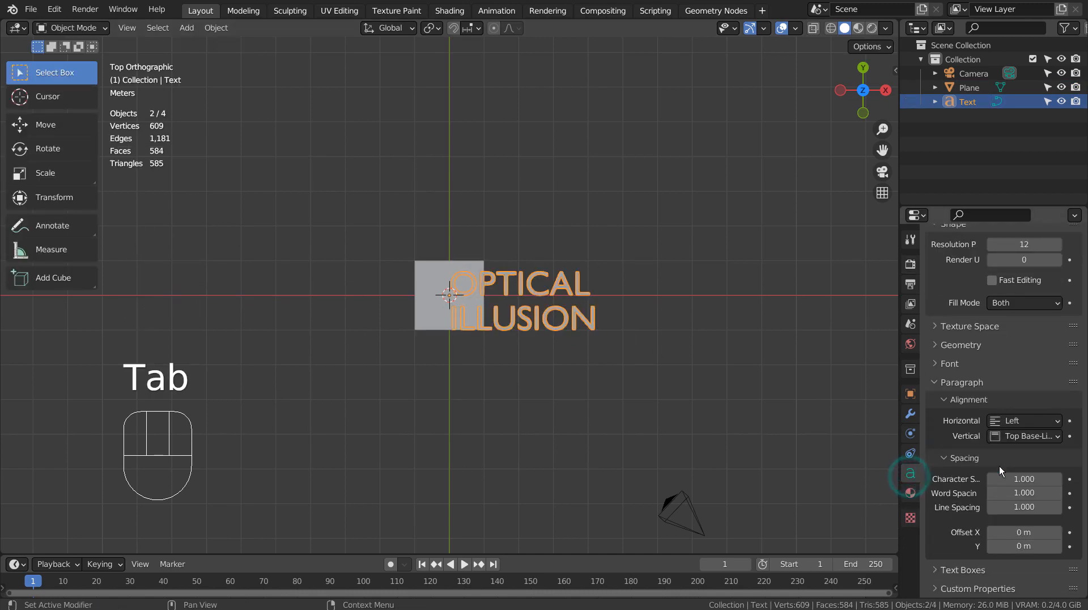
left_click_drag(1031, 421, 1027, 451)
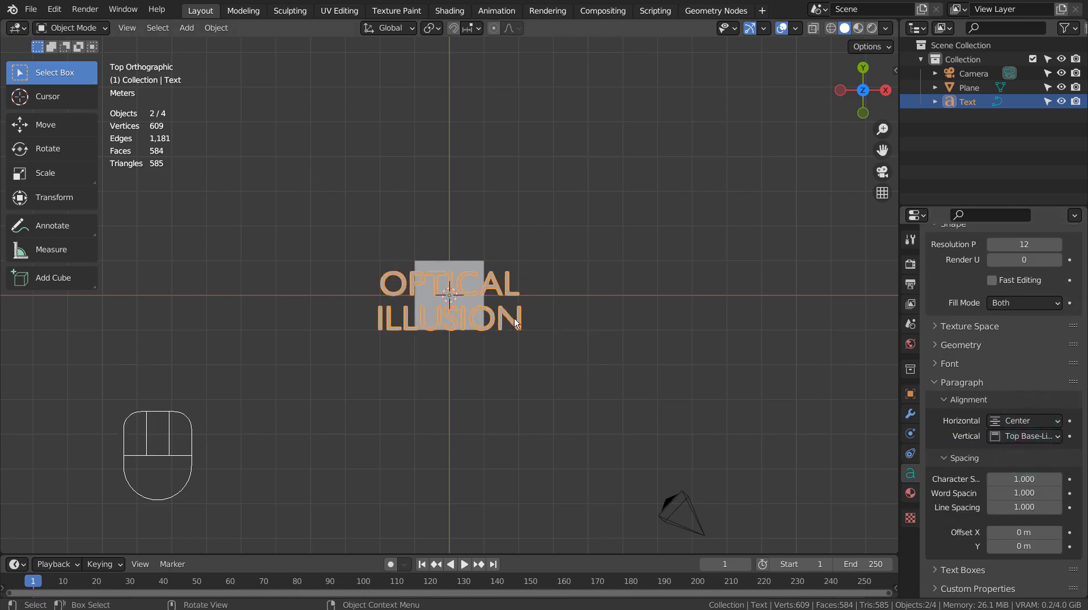
- Scale the text to about 0.45 so it fits inside the plane, and shift it slightly up along Y to centre it
scroll(514, 318, "up", 6)
key("s")
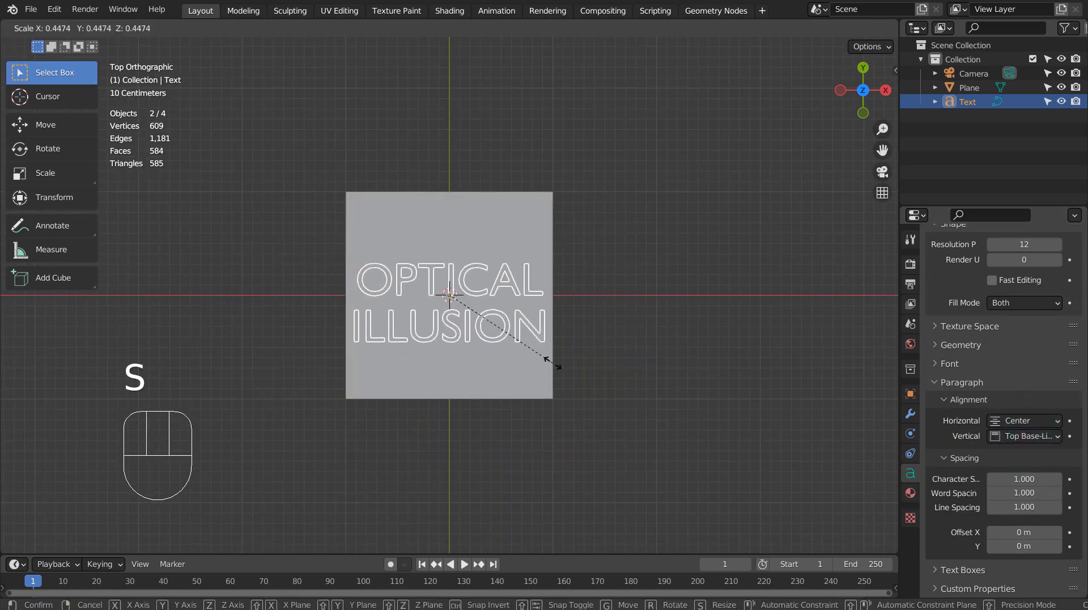
left_click(553, 363)
key("g")
key("z")
key("y")
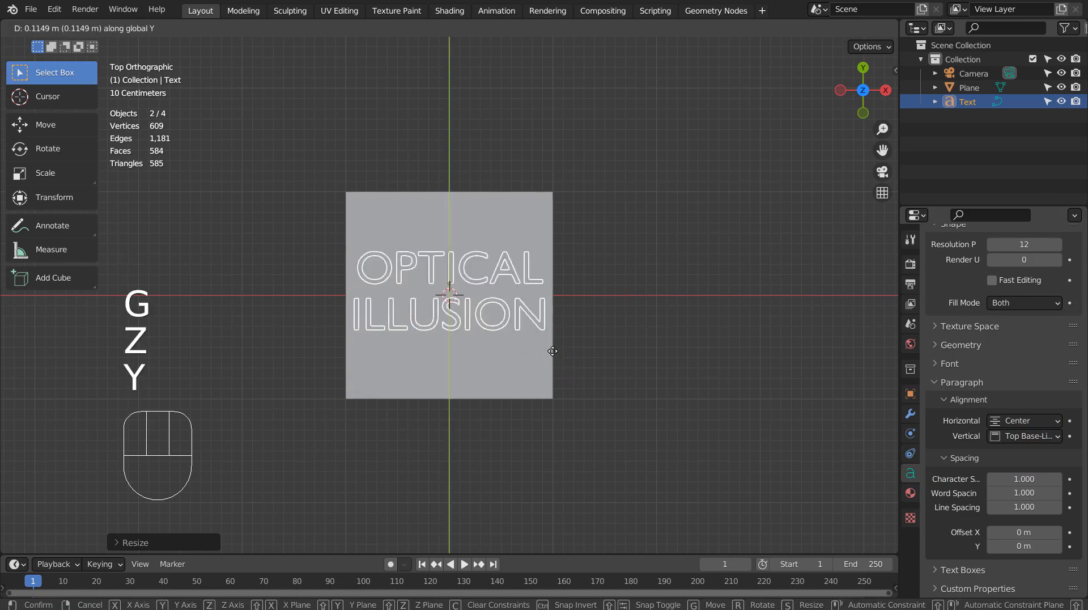
left_click(553, 355)
- Position the text along Z so it sits just above the plane's surface, checking from the right view
middle_click_drag(676, 423, 579, 329)
key("g")
key("z")
left_click(577, 326)
key("KP_3")
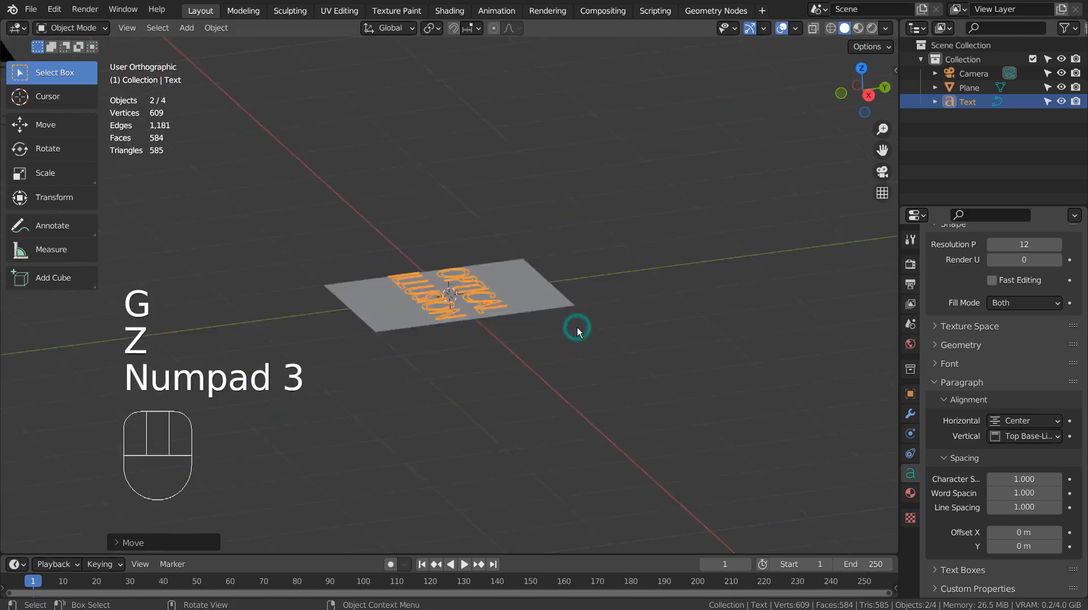
key("g")
key("z")
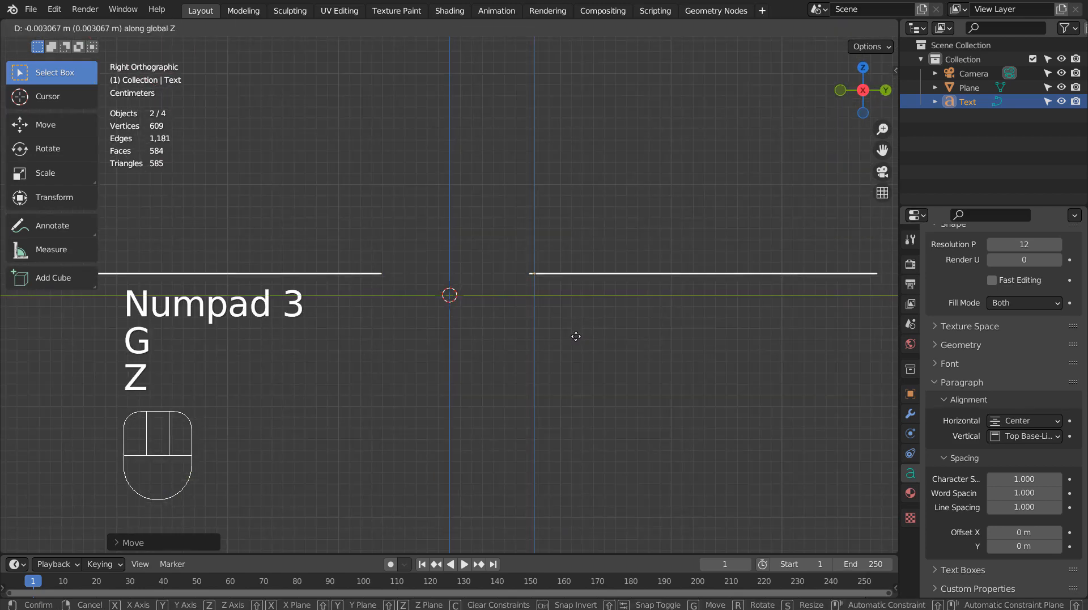
left_click(570, 348)
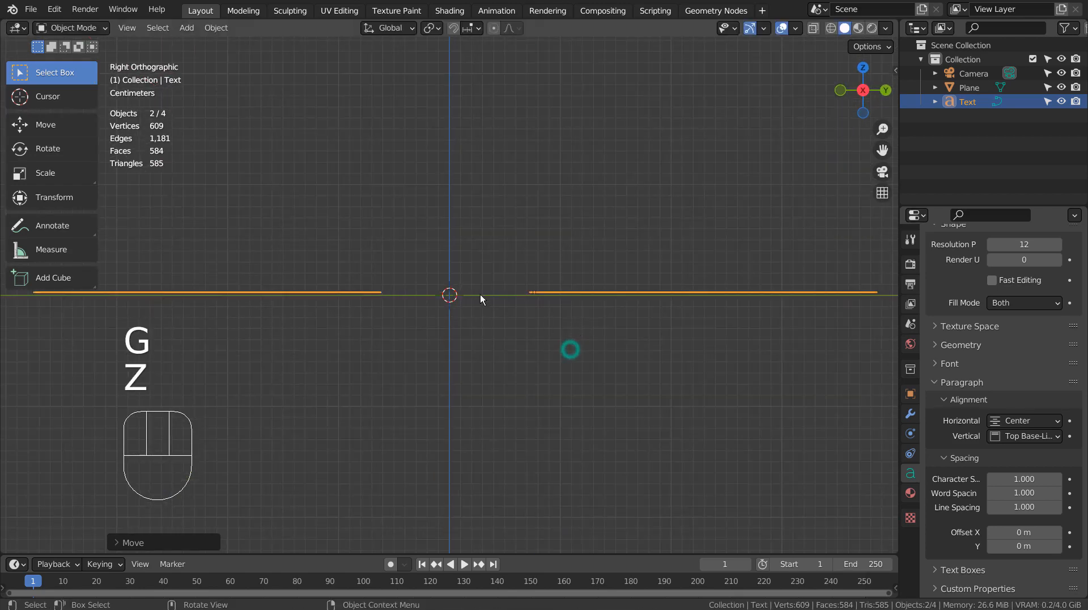
- Create a new material for the text and set its base color to black
middle_click_drag(690, 409, 718, 433)
key("KP_7")
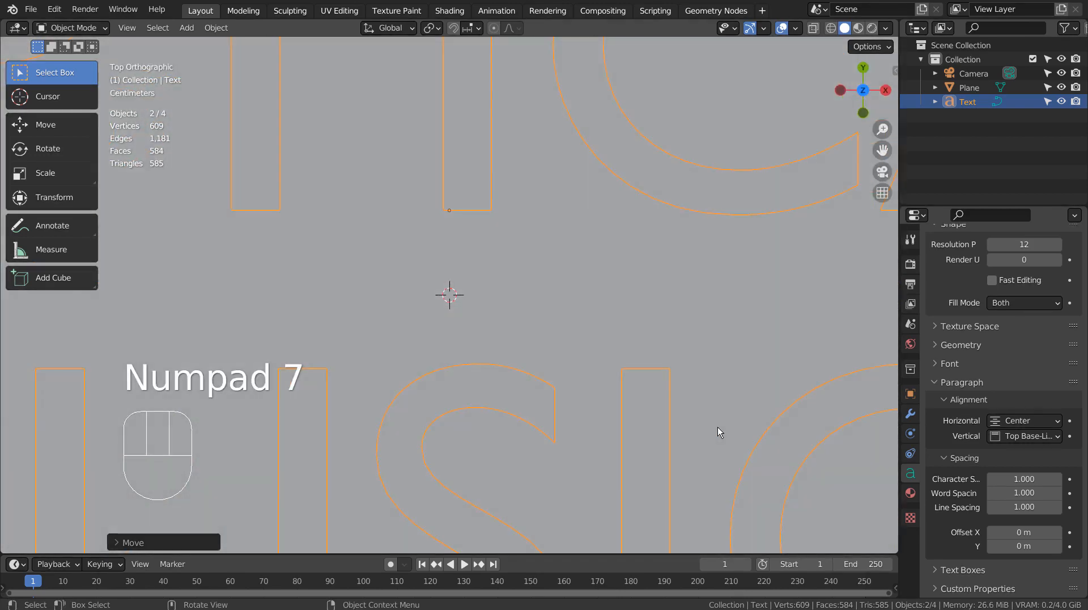
scroll(760, 363, "down", 5)
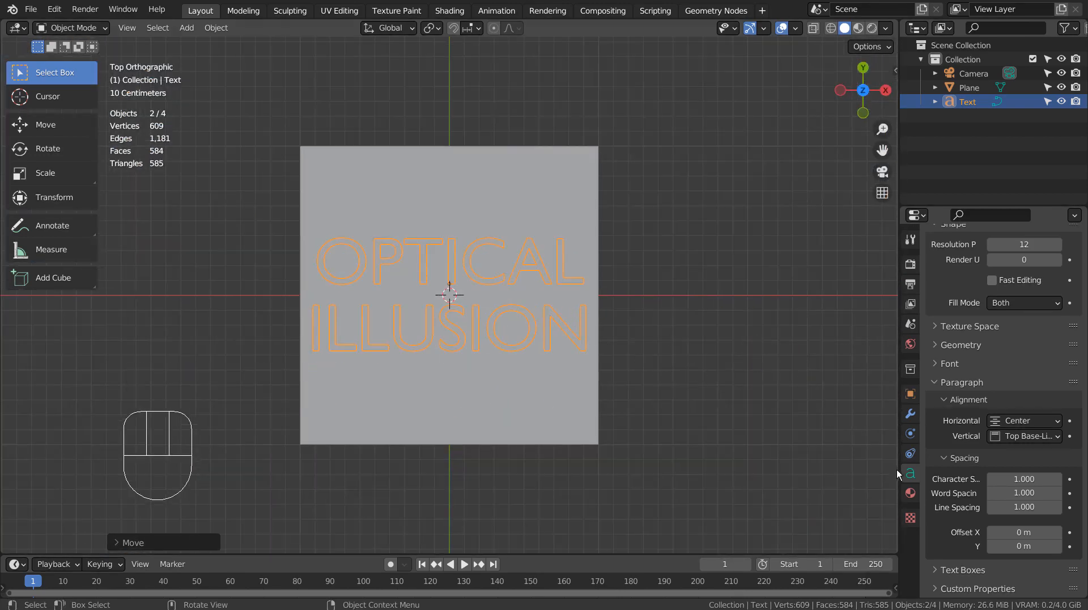
left_click(911, 493)
left_click(1003, 321)
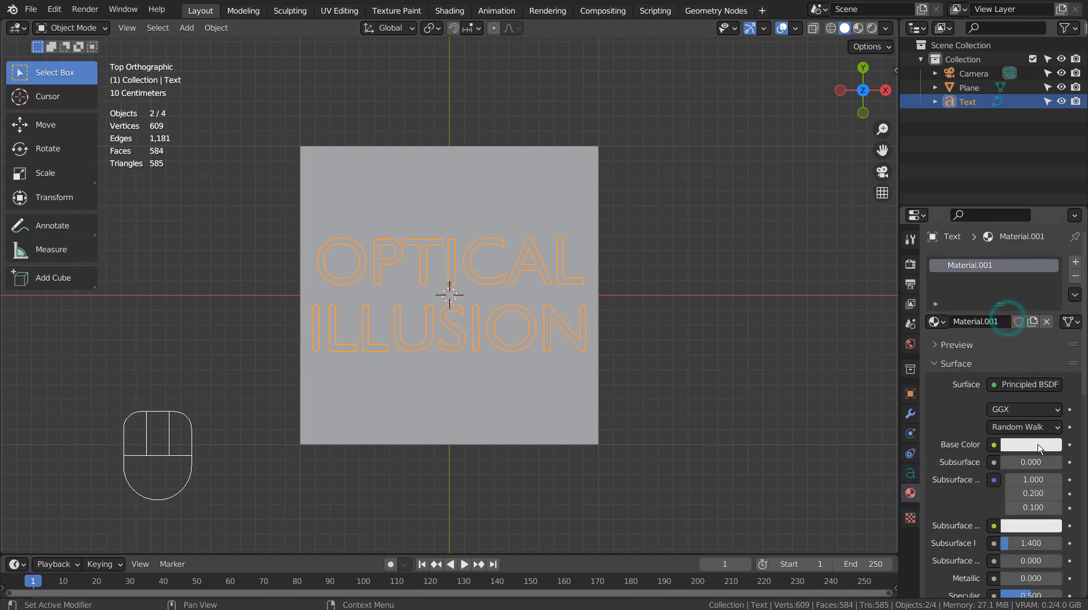
left_click(1040, 444)
left_click_drag(1050, 312, 1050, 347)
- Create a new material for the plane and set its base color to white
left_click(558, 186)
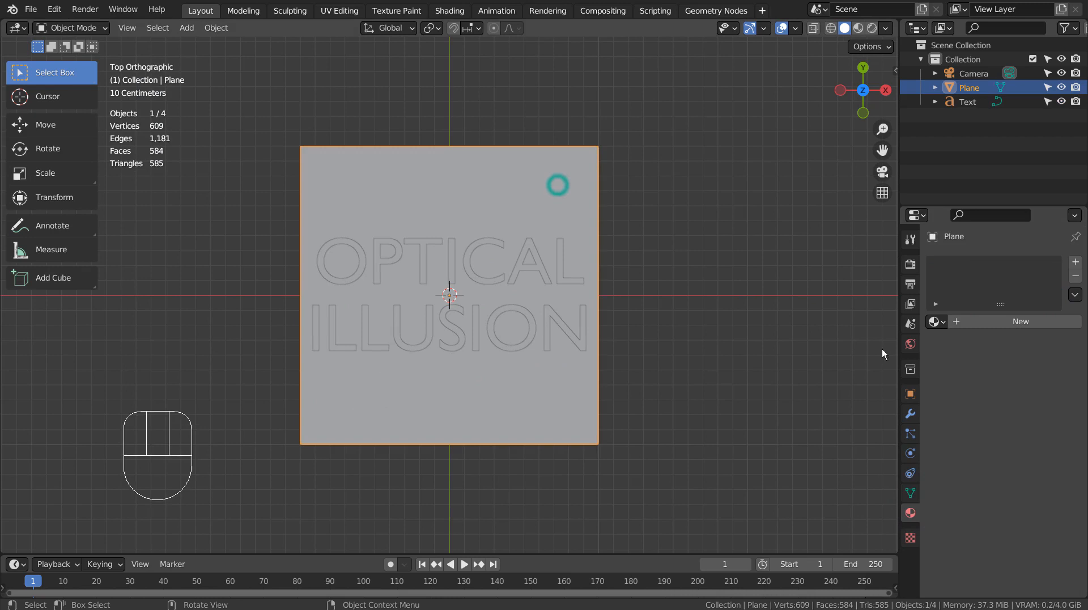
left_click(1015, 322)
left_click(1033, 447)
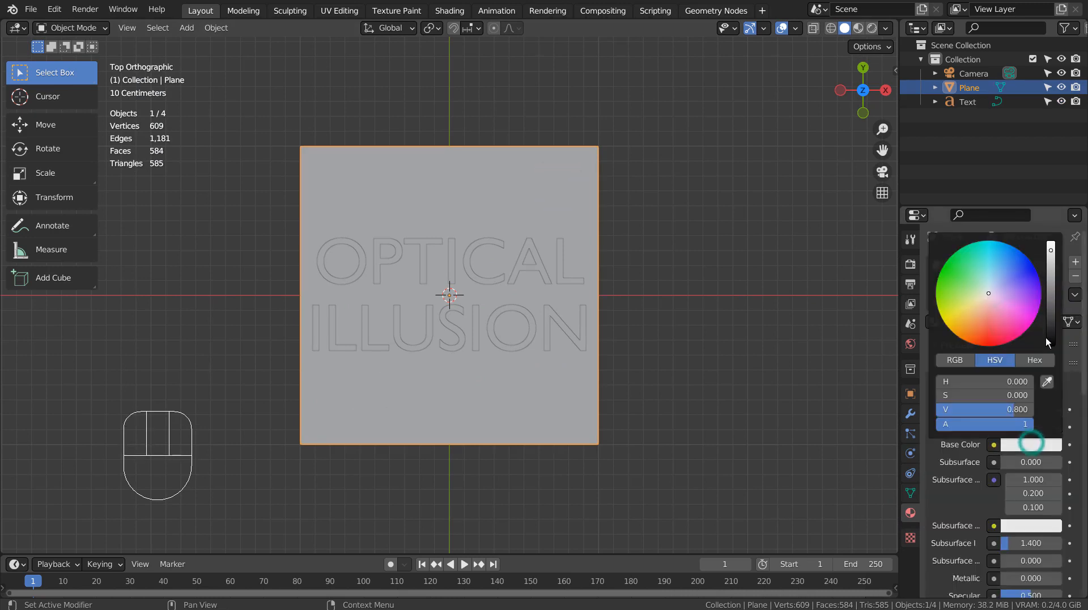
left_click(761, 277)
- Scale the plane up until it fills the whole view behind the text
left_click(544, 180)
key("s")
left_click(708, 539)
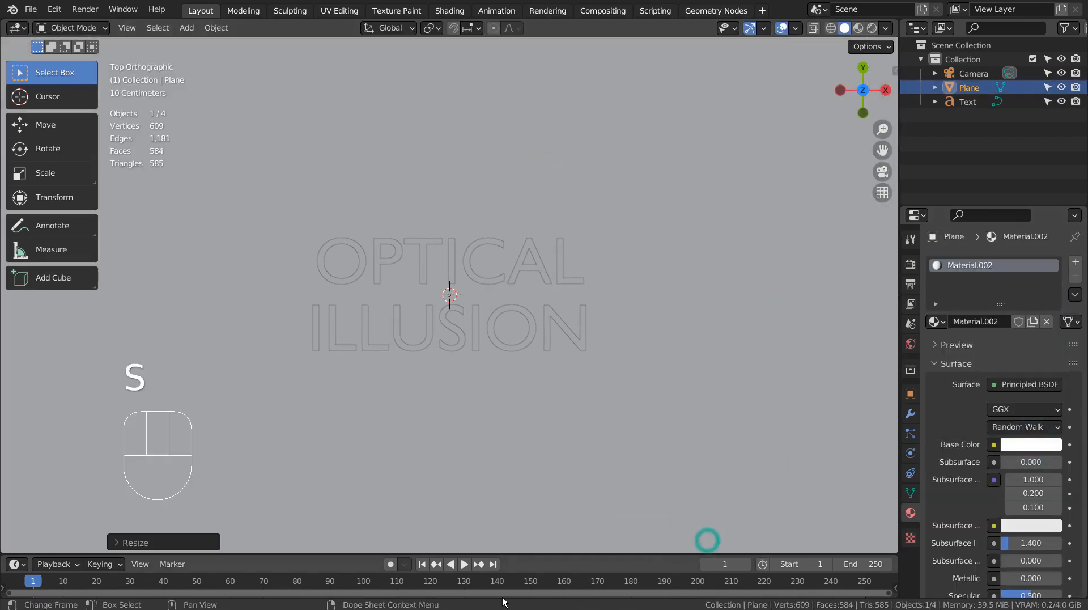
- Align the camera to the current top view and render a viewport image with Material Preview shading
key("ctrl+alt+KP_0")
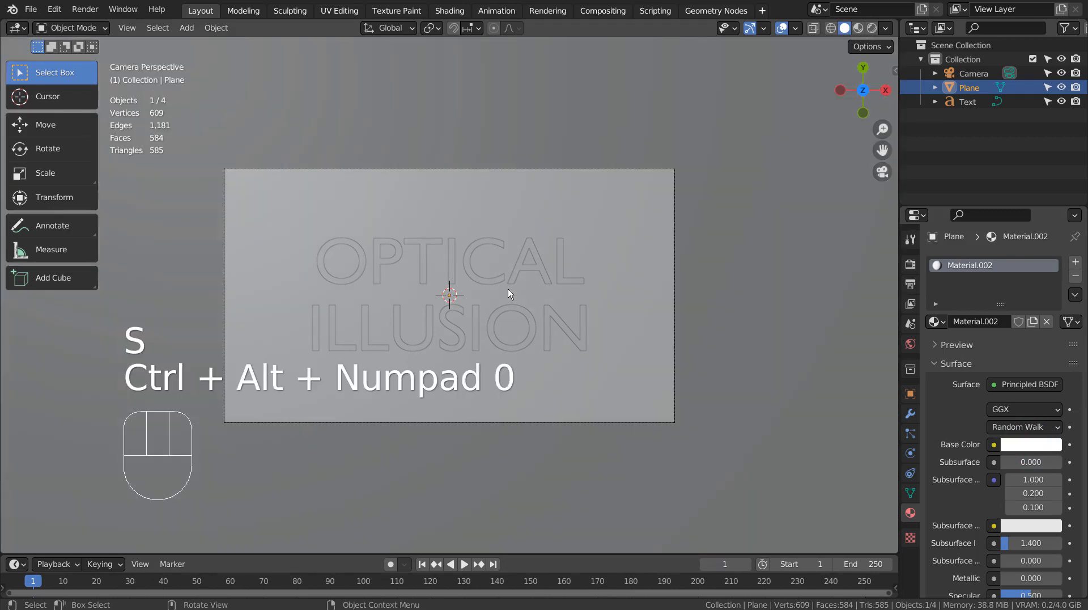
left_click(858, 29)
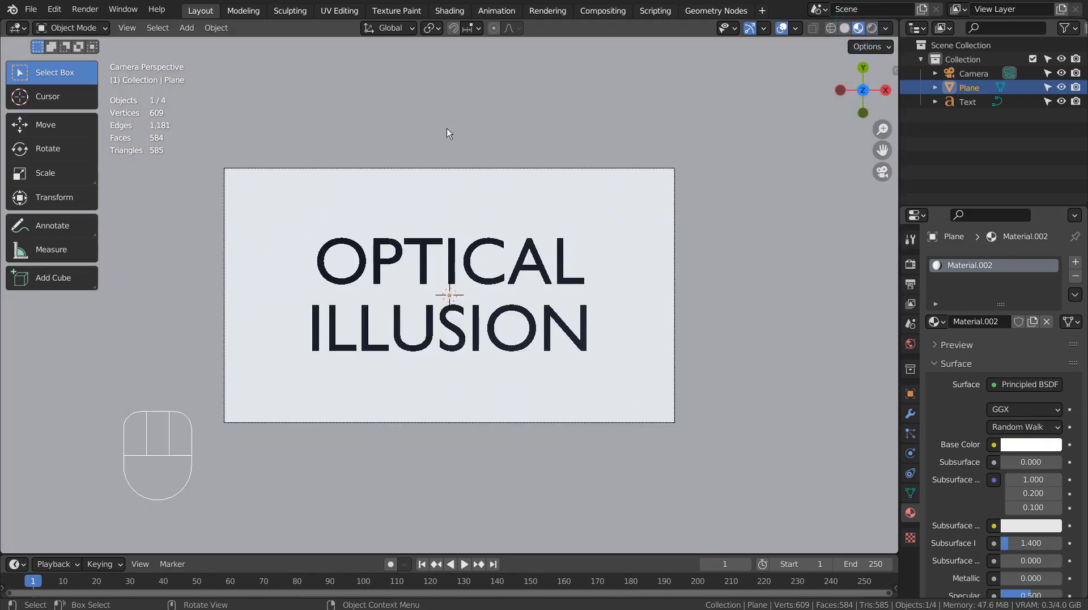
left_click(135, 28)
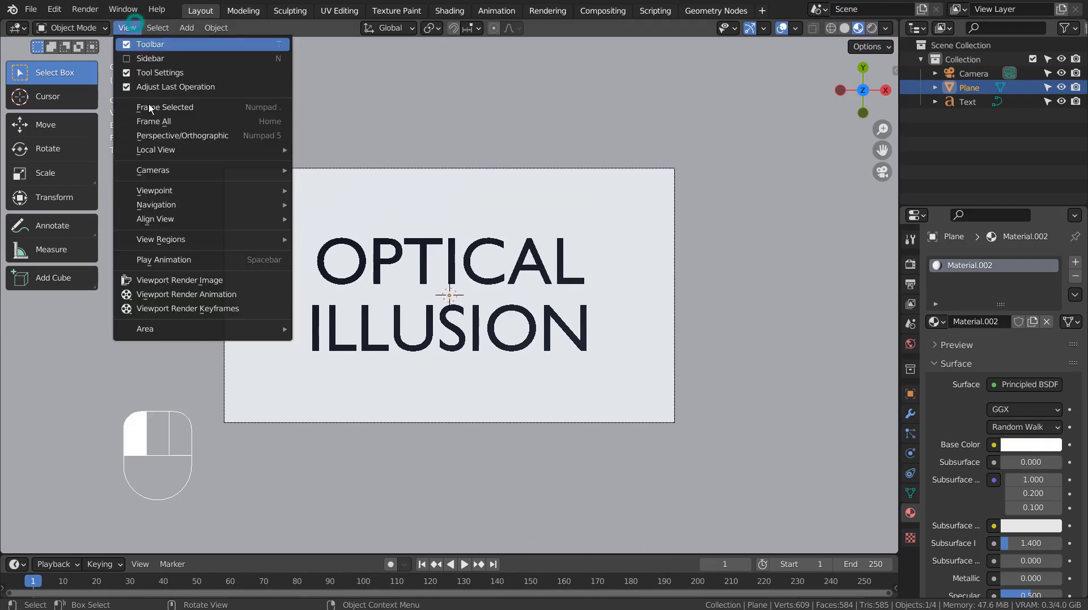
left_click(179, 278)
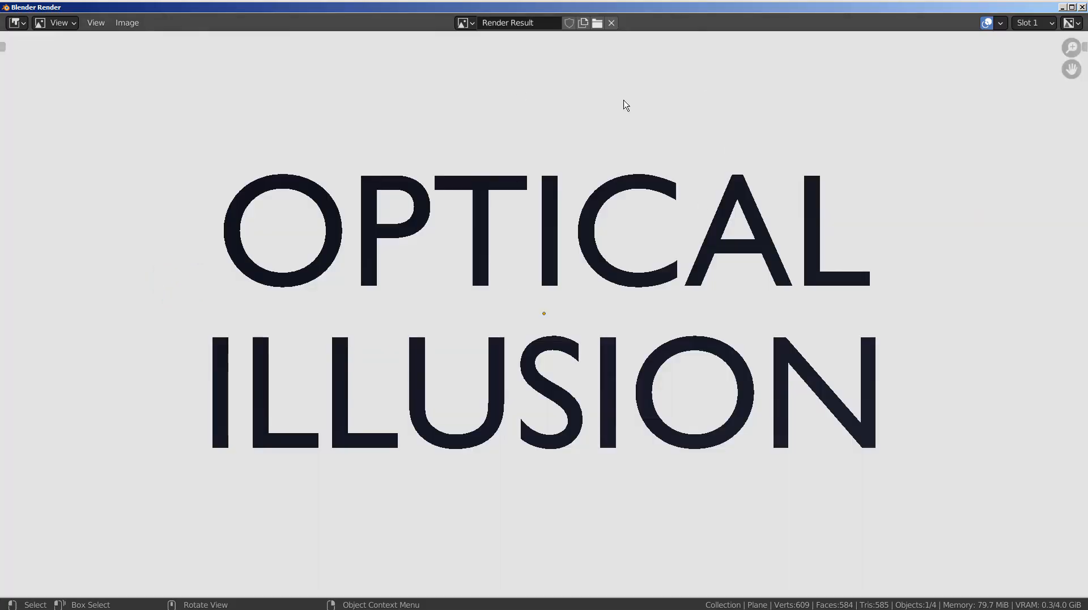
- Save the rendered image as a PNG named "text" in the optical illusion 2022 folder and close the render window
left_click(127, 24)
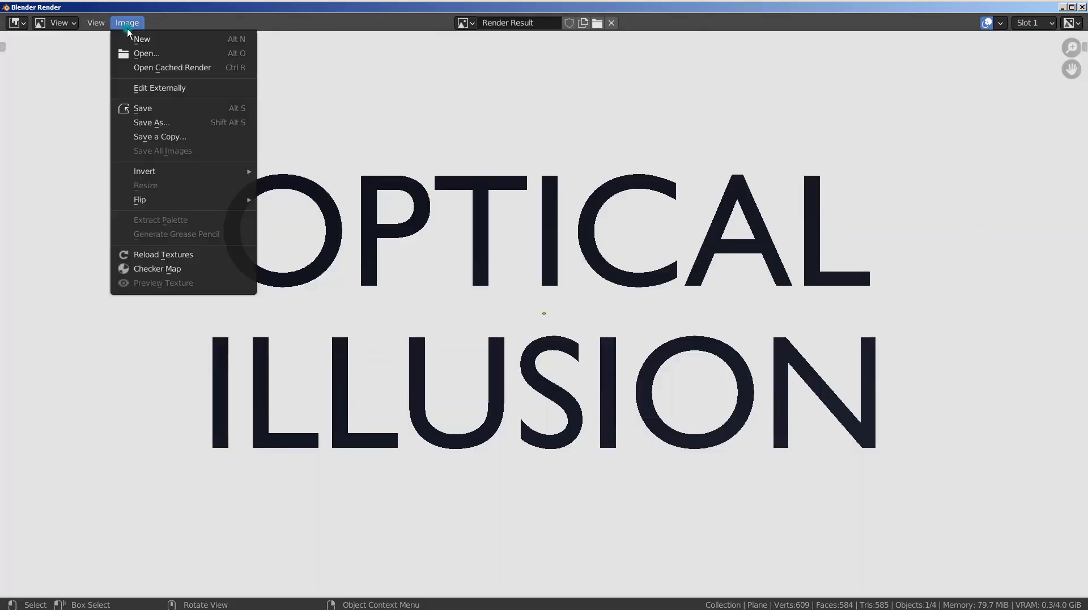
left_click(146, 122)
left_click(454, 443)
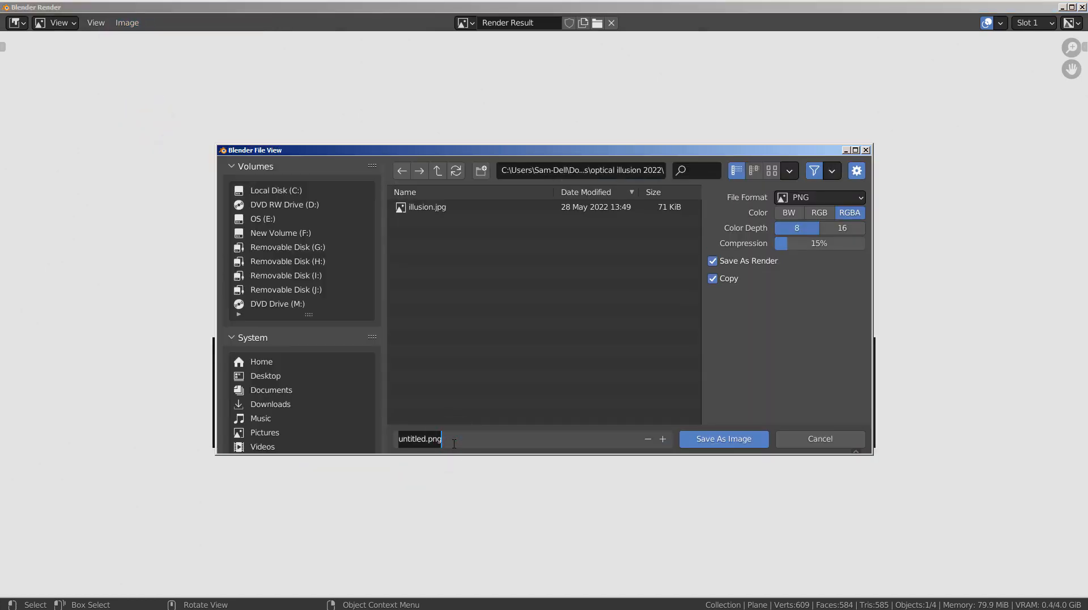
type("text")
key("Return")
key("Return")
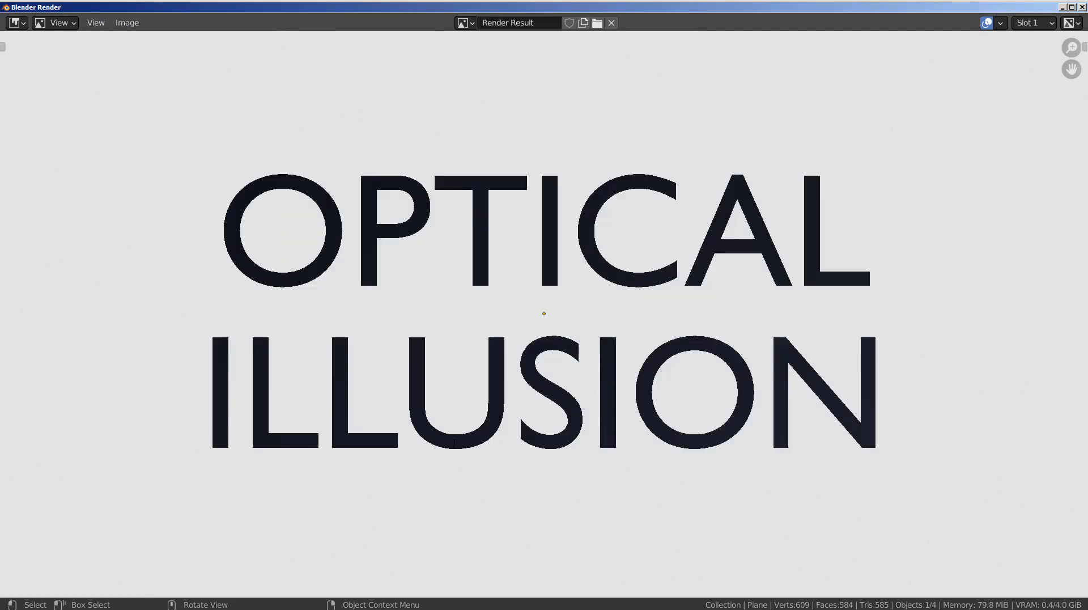
left_click(1083, 6)
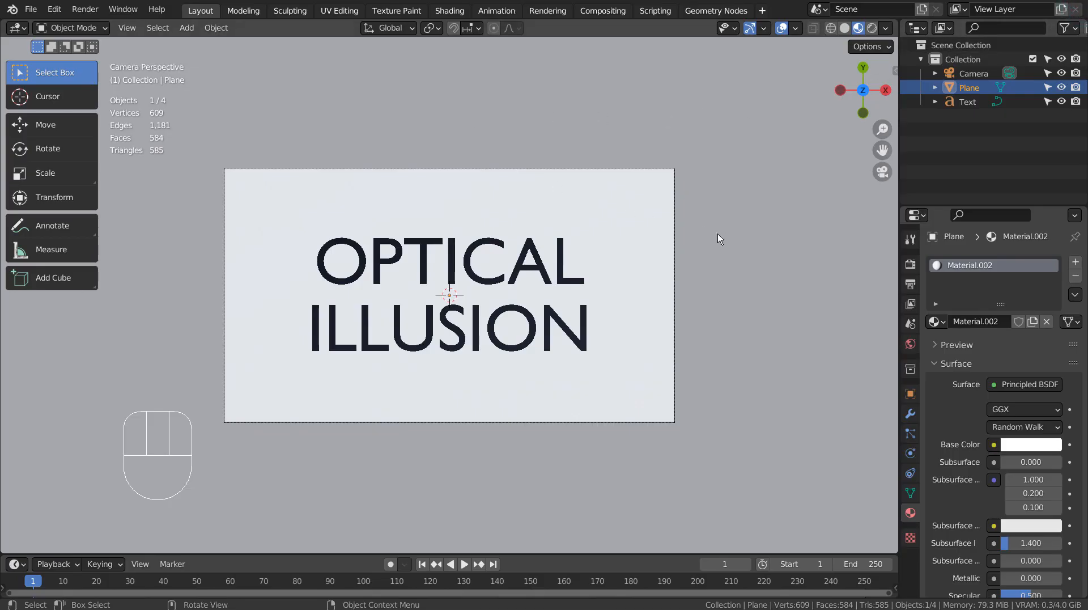
- Move the text and the plane into a new collection named "Collection 2" and exclude it from the view layer
middle_click_drag(723, 364, 610, 296)
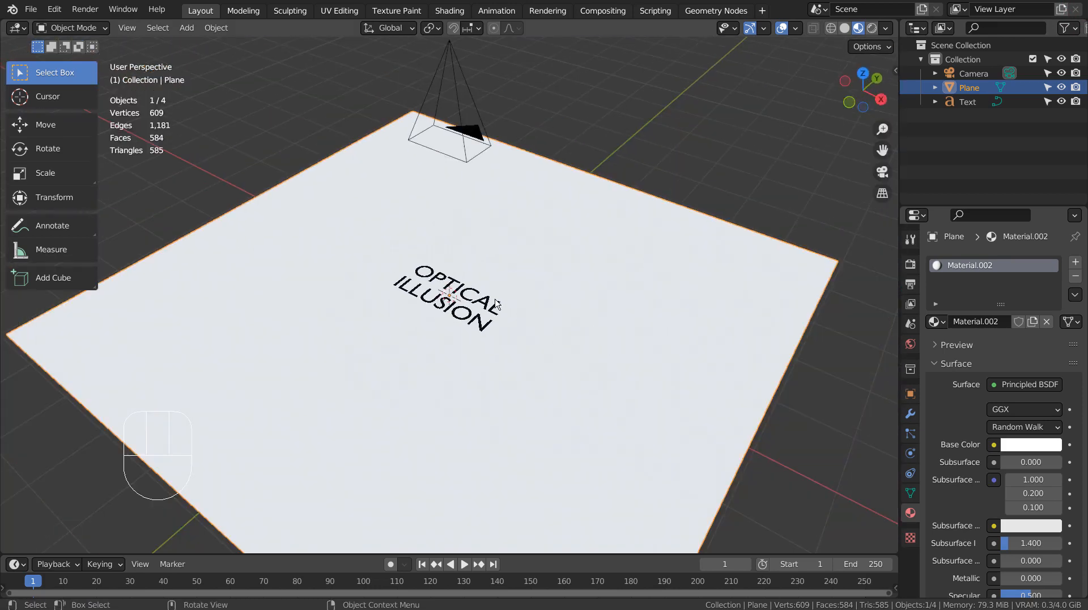
left_click(496, 304)
left_click(578, 304, "shift")
key("m")
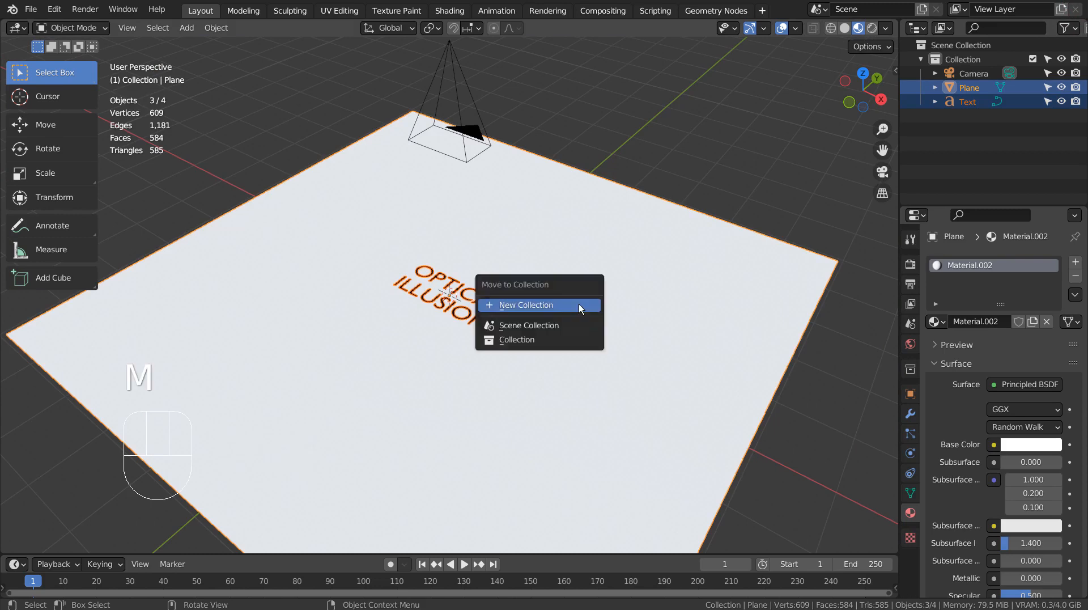
left_click(579, 304)
type("2")
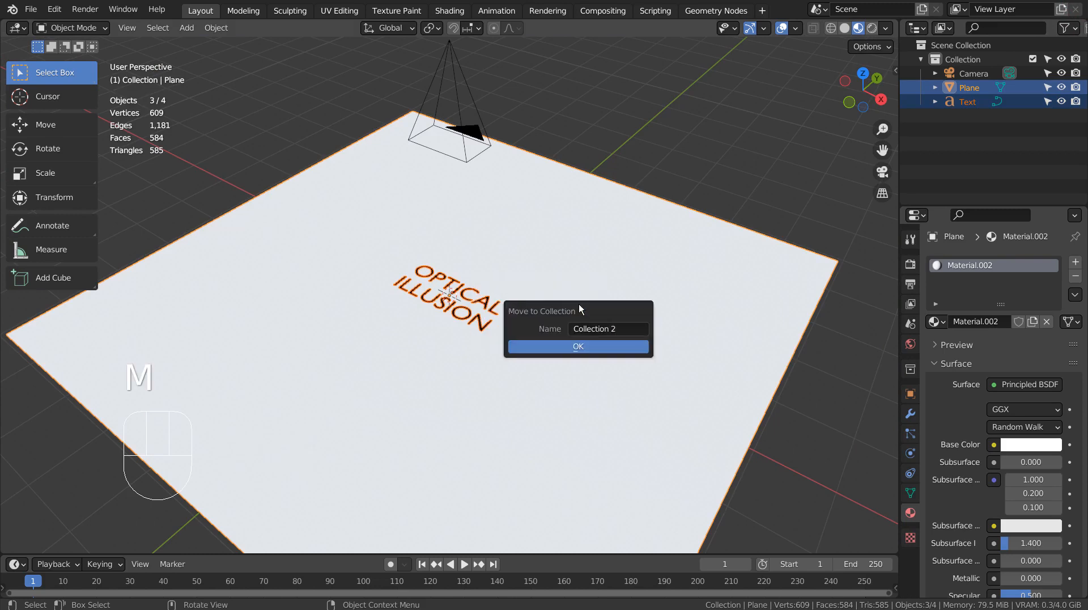
left_click(596, 345)
left_click(930, 88)
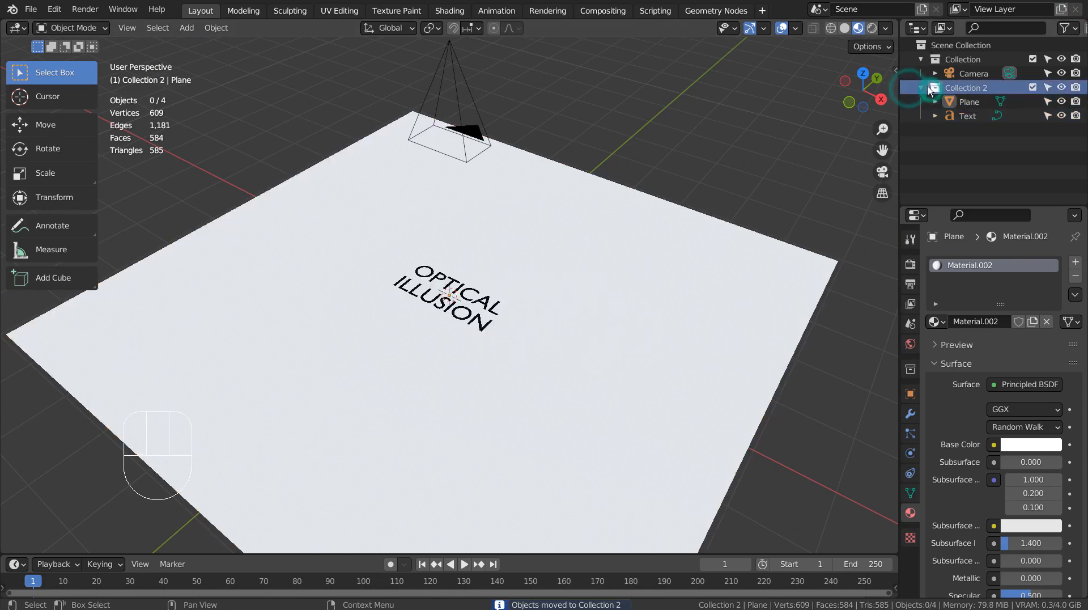
left_click(1034, 87)
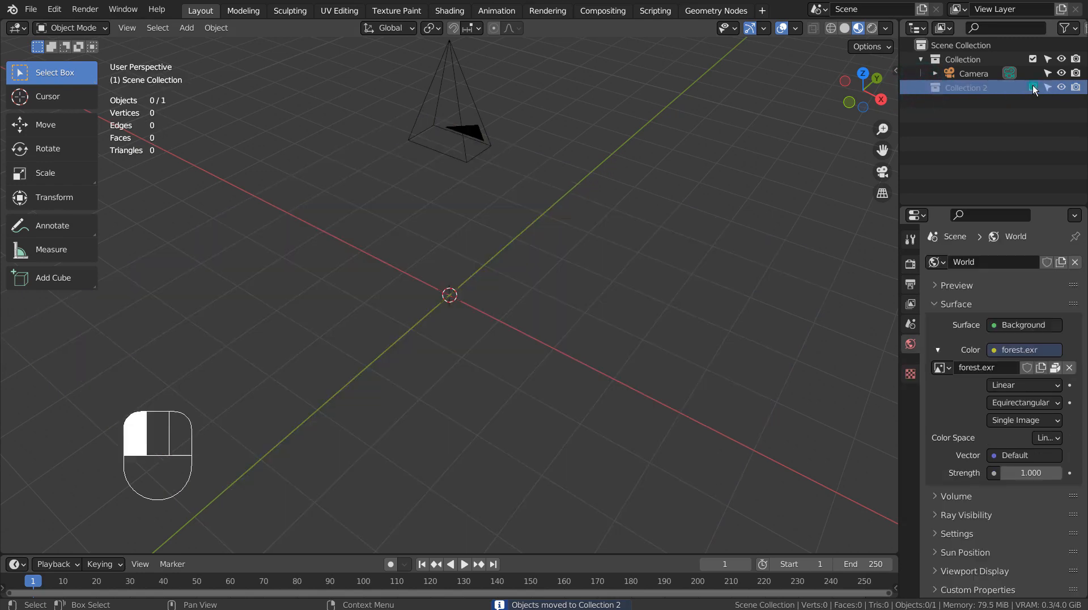
- Add a cube mesh to the main collection, "Collection"
left_click(951, 56)
key("shift+a")
mouse_move(500, 106)
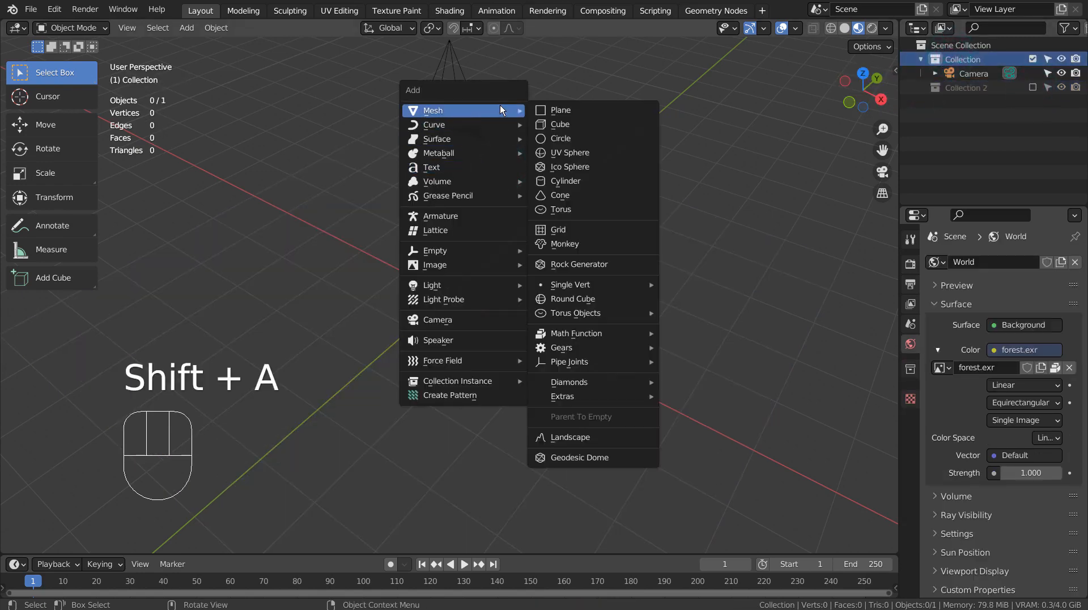
left_click(587, 121)
- Delete the cube's top face and its two front-facing side faces to leave an open corner
key("Tab")
key("3")
left_click(453, 265)
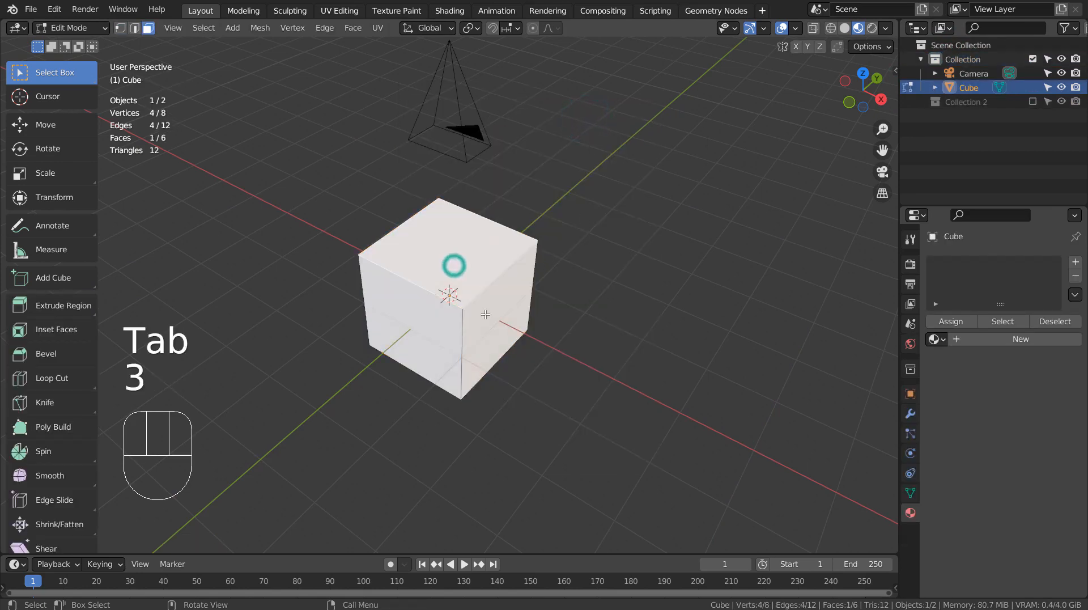
left_click(485, 315, "shift")
left_click(433, 327, "shift")
key("x")
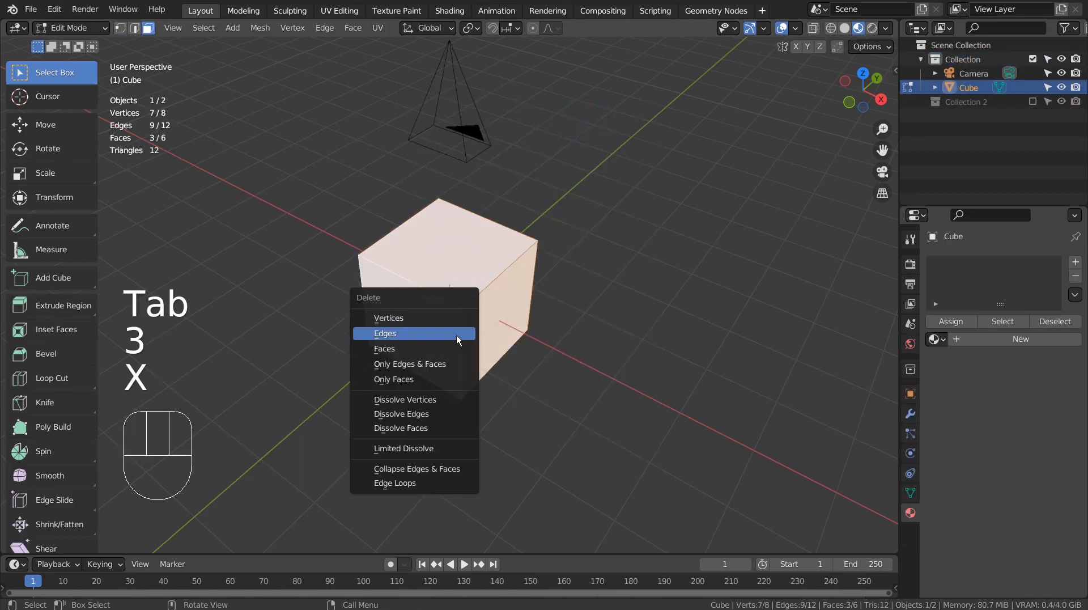
left_click(457, 345)
- Subdivide all three remaining faces with 15 cuts
scroll(520, 382, "up", 5)
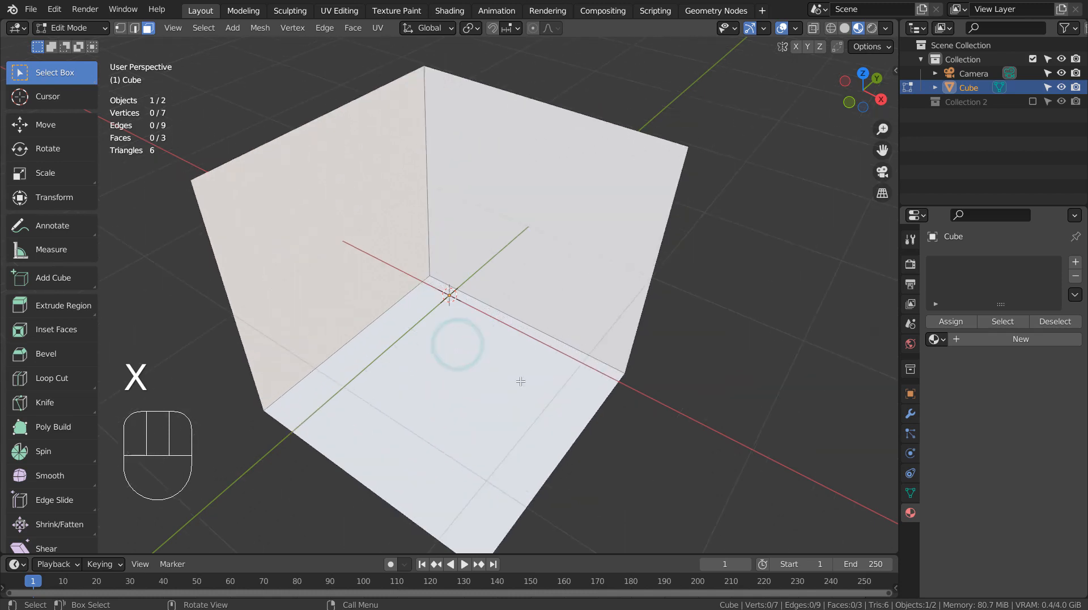
middle_click_drag(505, 371, 467, 340)
key("Tab")
key("Tab")
key("a")
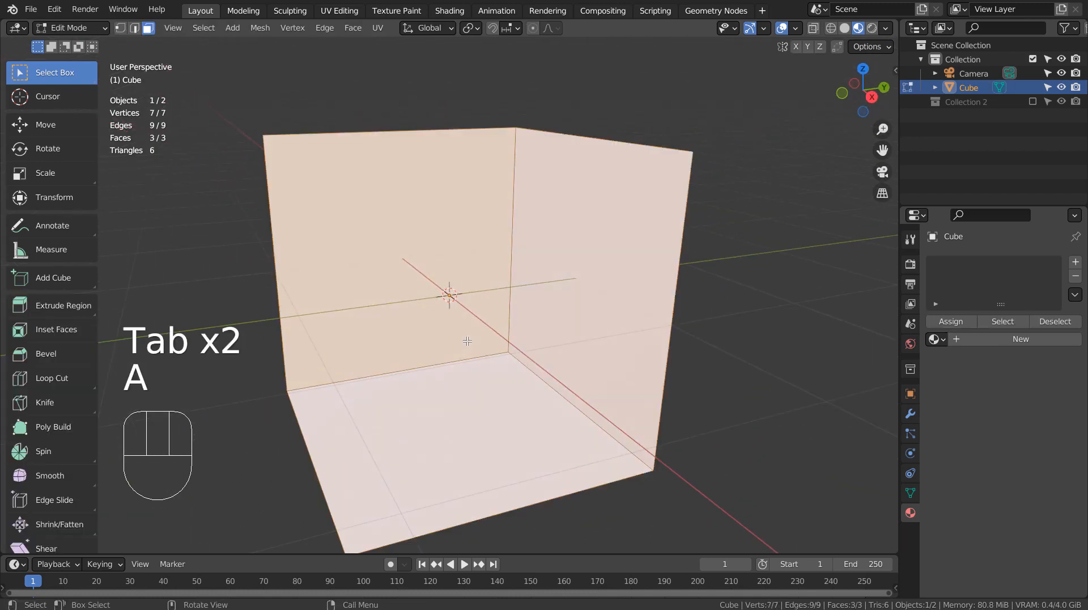
right_click_drag(467, 340, 469, 345)
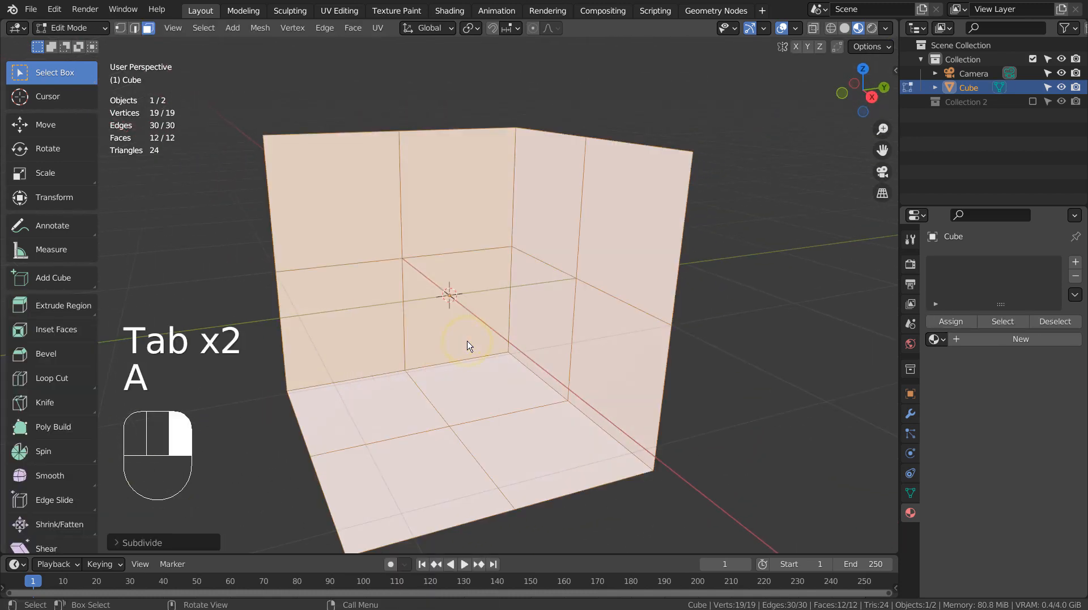
left_click(171, 543)
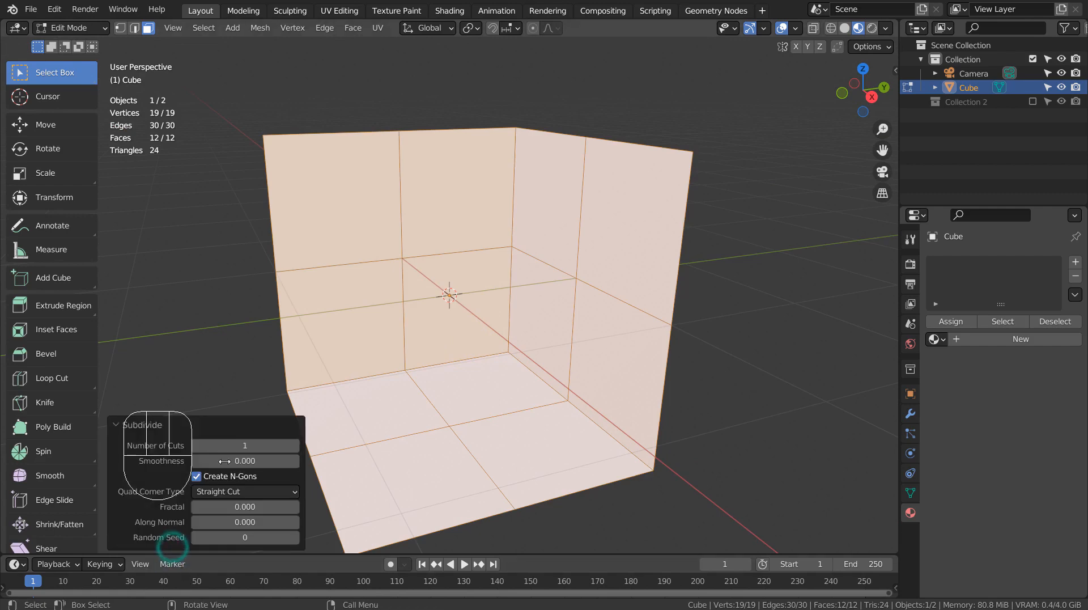
left_click(239, 447)
type("15")
key("Return")
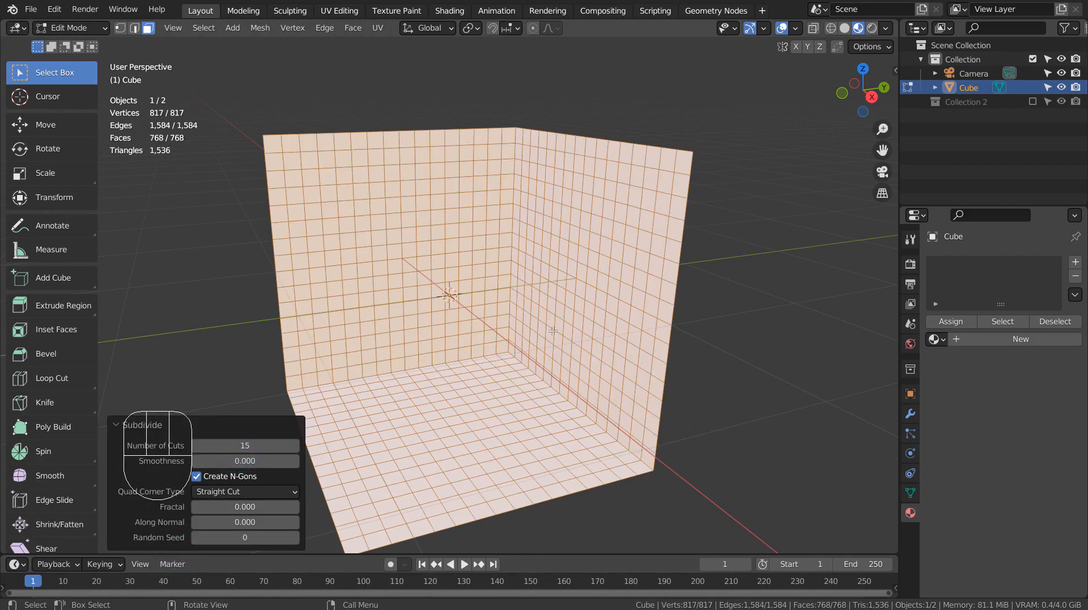
- Apply Checker Deselect to the subdivided faces so every other face stays selected
middle_click_drag(553, 331, 471, 190)
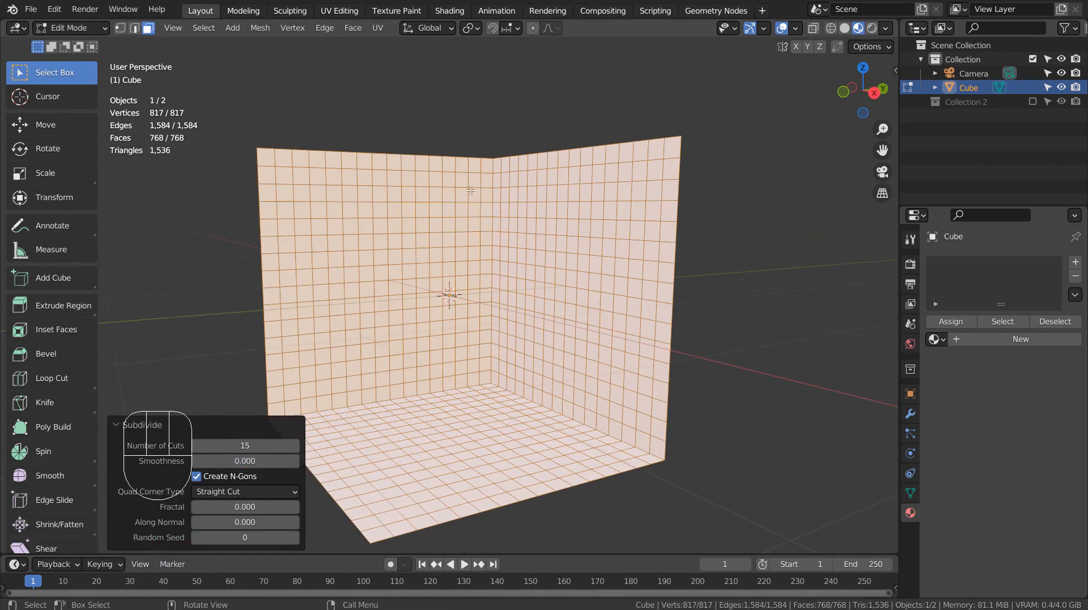
left_click(261, 28)
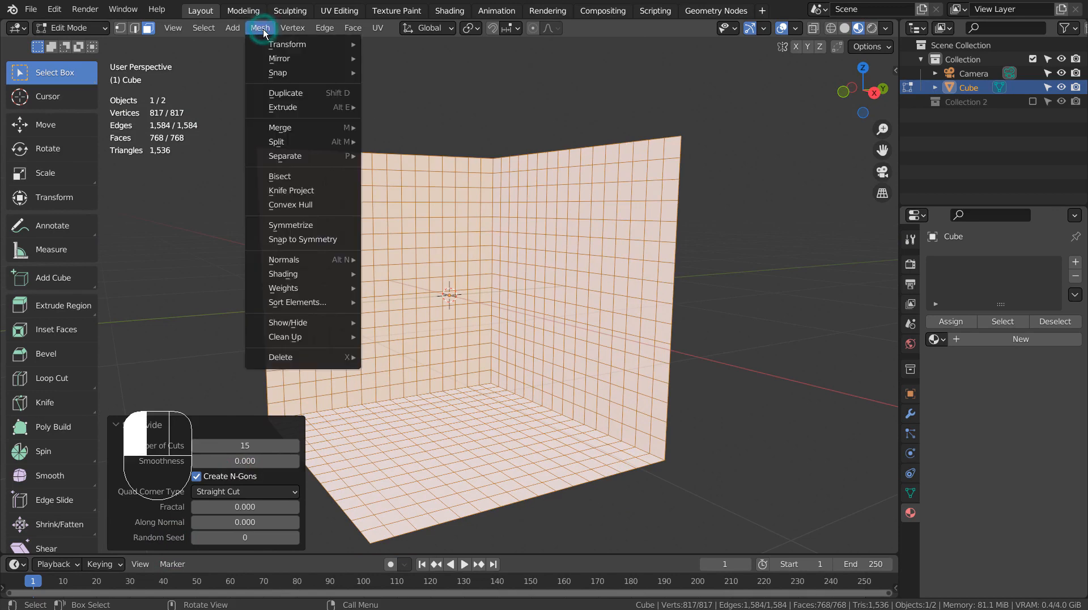
mouse_move(212, 31)
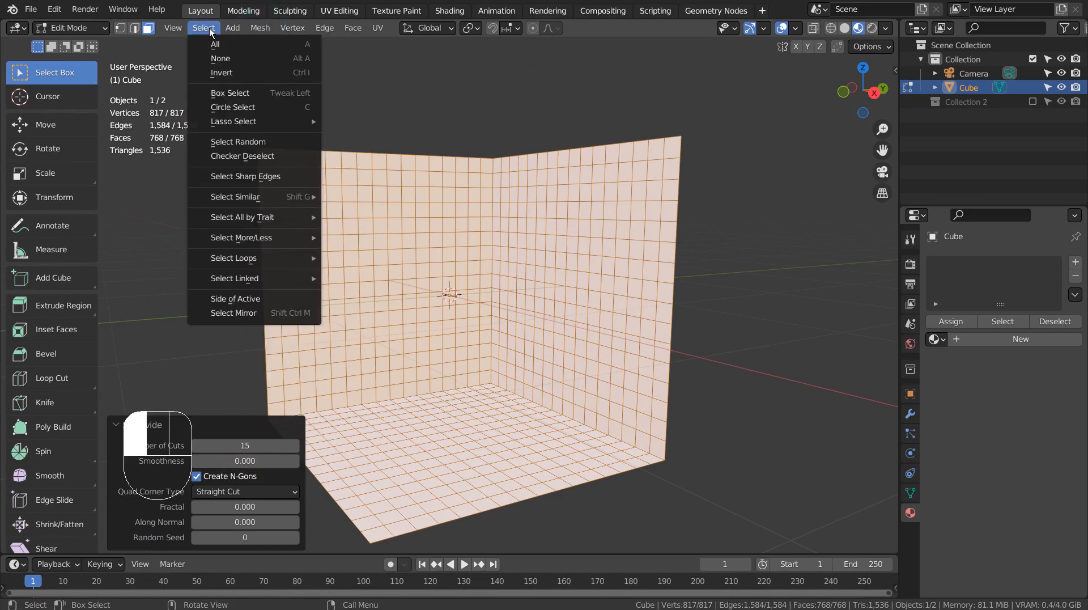
left_click(219, 156)
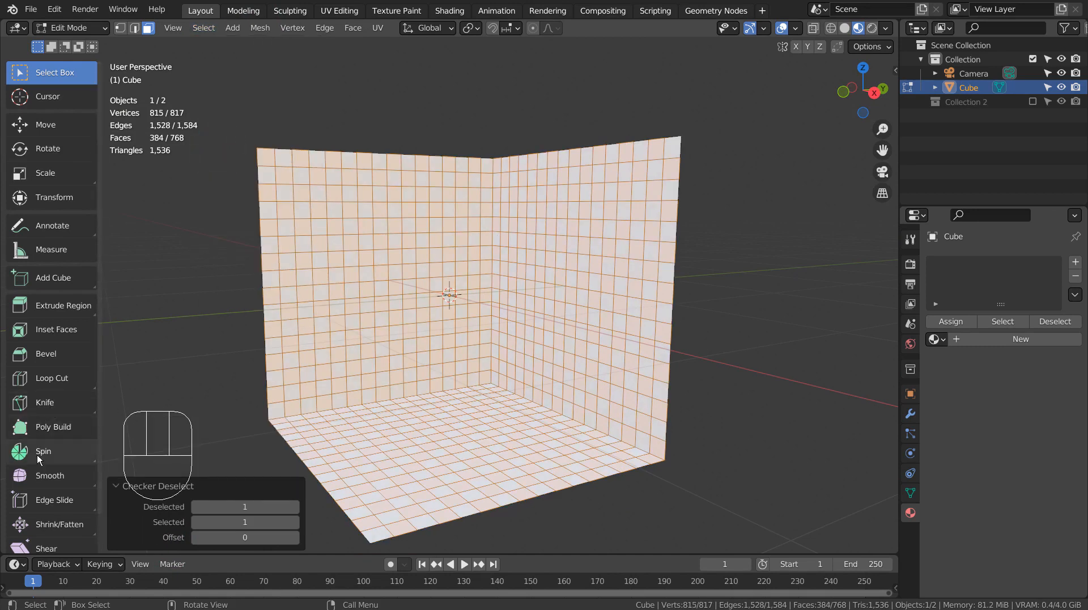
- Extrude the checkered face selection along normals by about 0.076 m
left_click(55, 310)
left_click_drag(55, 309, 73, 391)
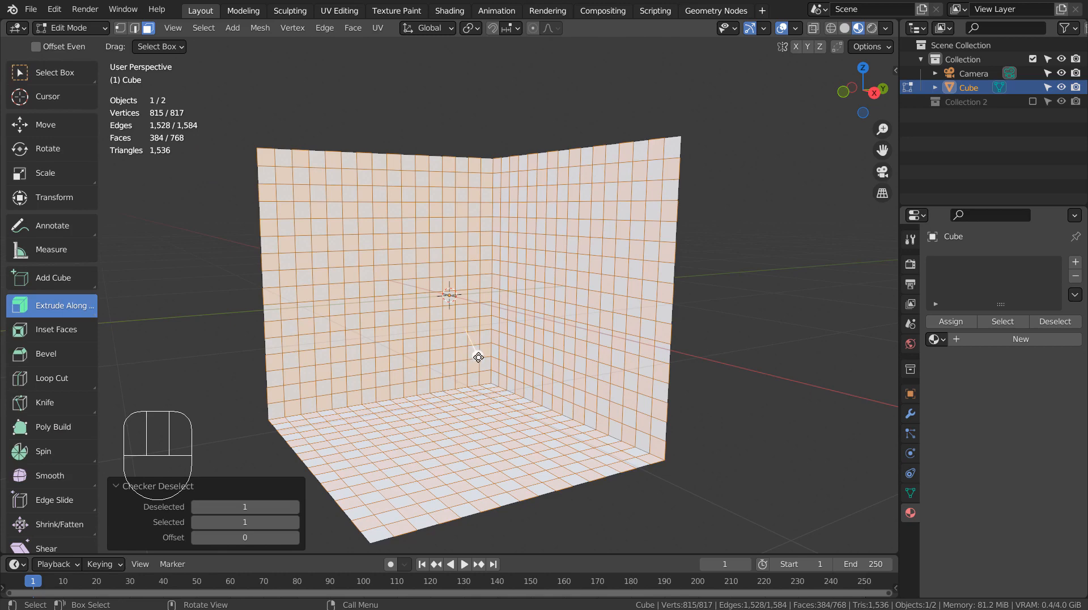
left_click_drag(478, 357, 479, 357)
- Align the camera to a view into the open corner and fine-tune its framing with walk navigation
middle_click_drag(479, 357, 442, 368)
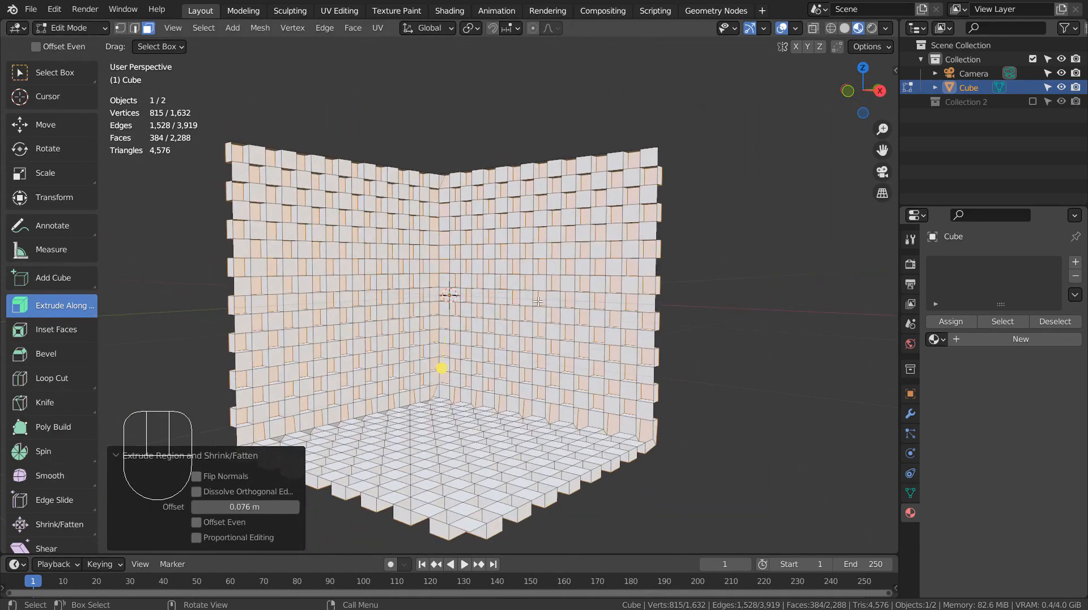
key("Tab")
scroll(537, 355, "up", 6)
middle_click_drag(537, 355, 562, 374)
scroll(539, 376, "down", 4)
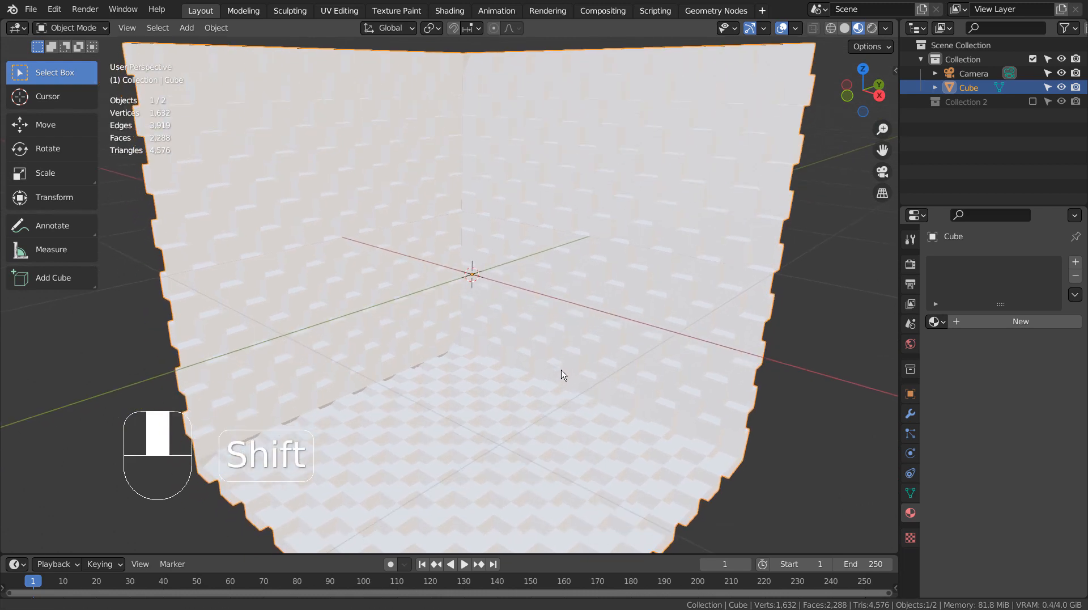
scroll(566, 420, "up", 1)
key("ctrl+alt+KP_0")
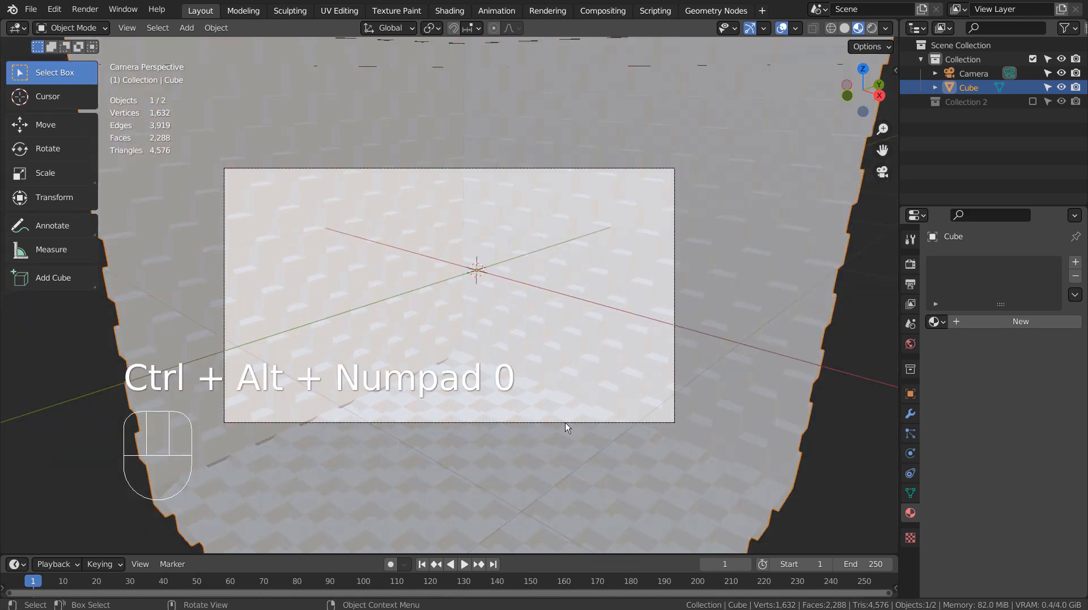
key("shift+grave")
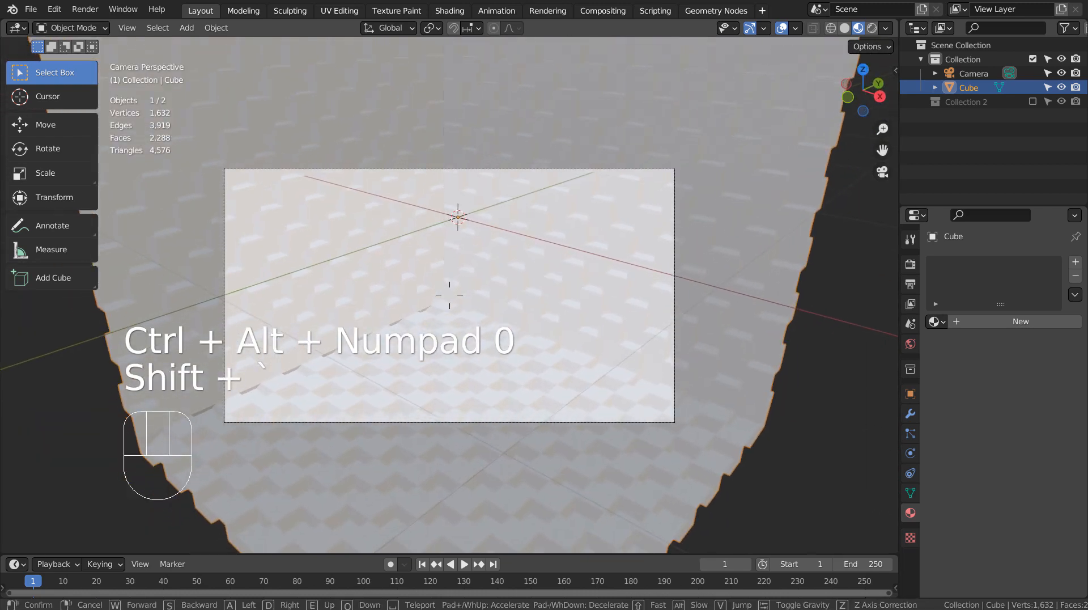
left_click(450, 294)
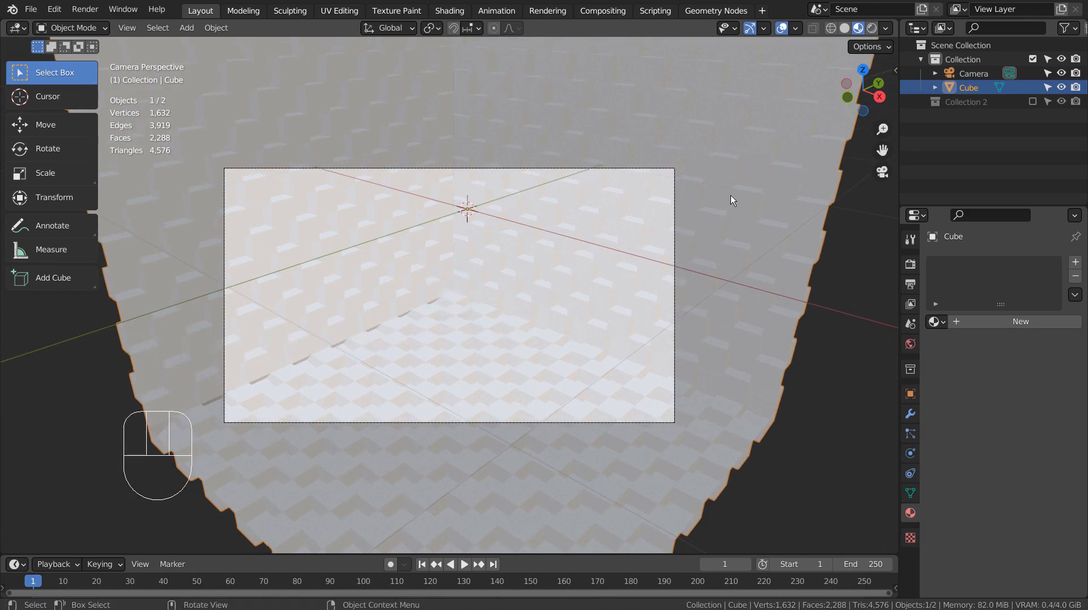
- Give the cube a new material and UV-unwrap all its faces from the camera with Project from View
left_click(993, 321)
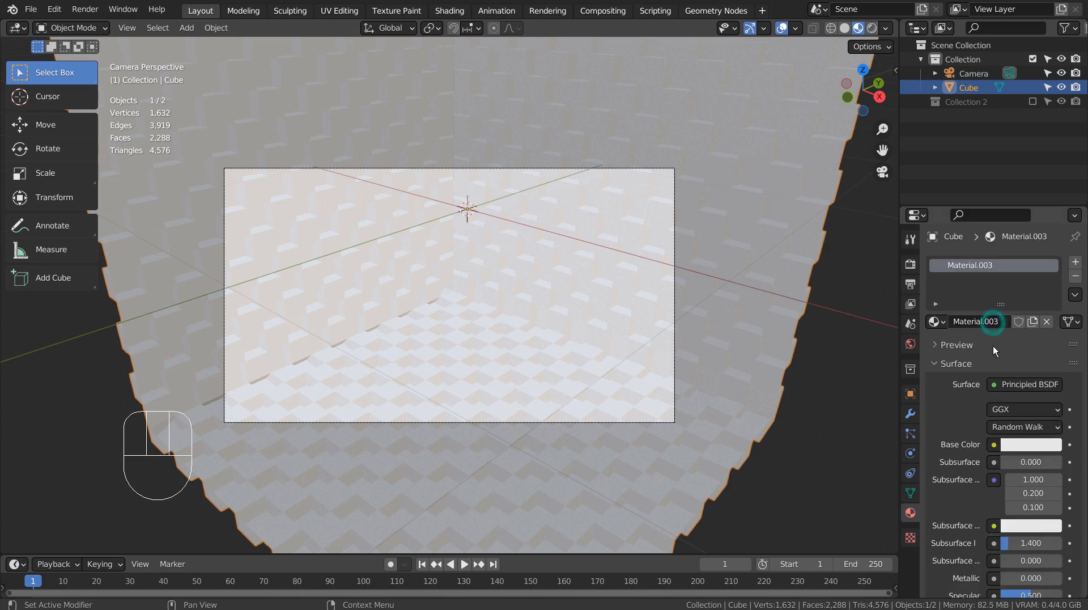
key("Tab")
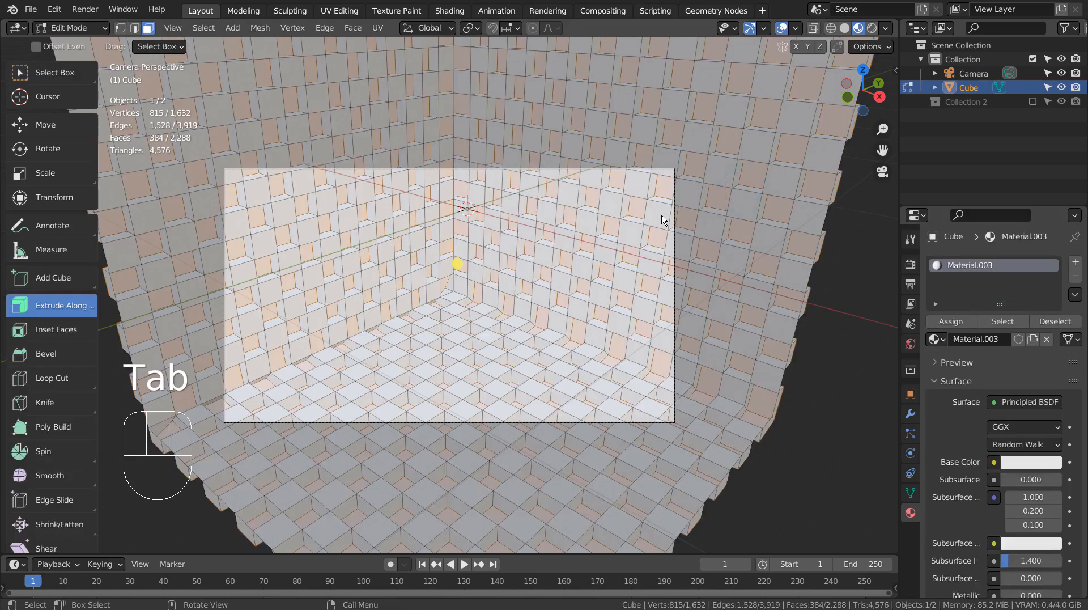
key("a")
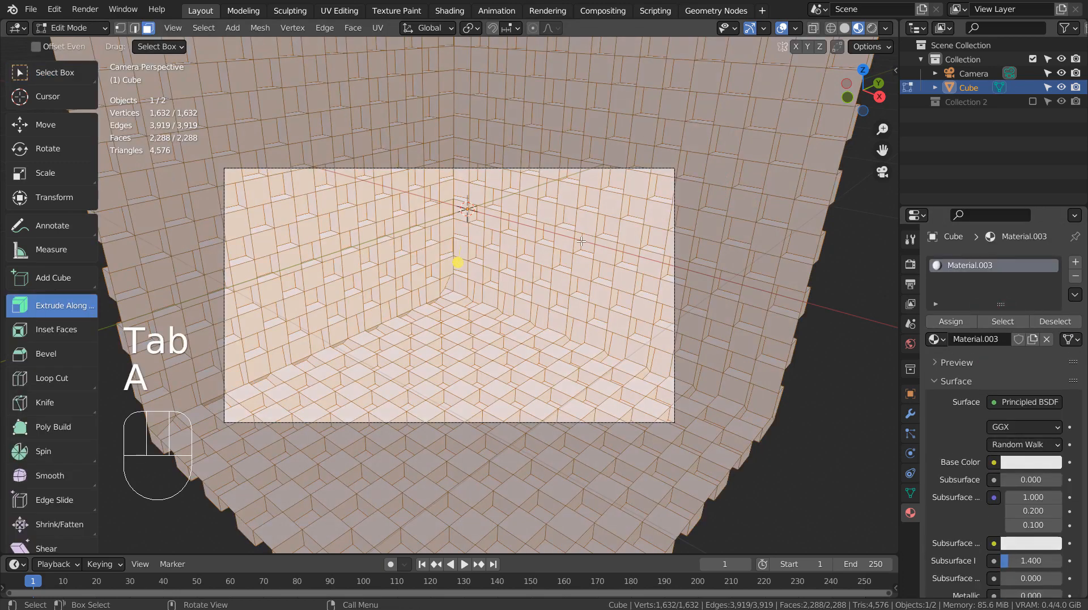
key("u")
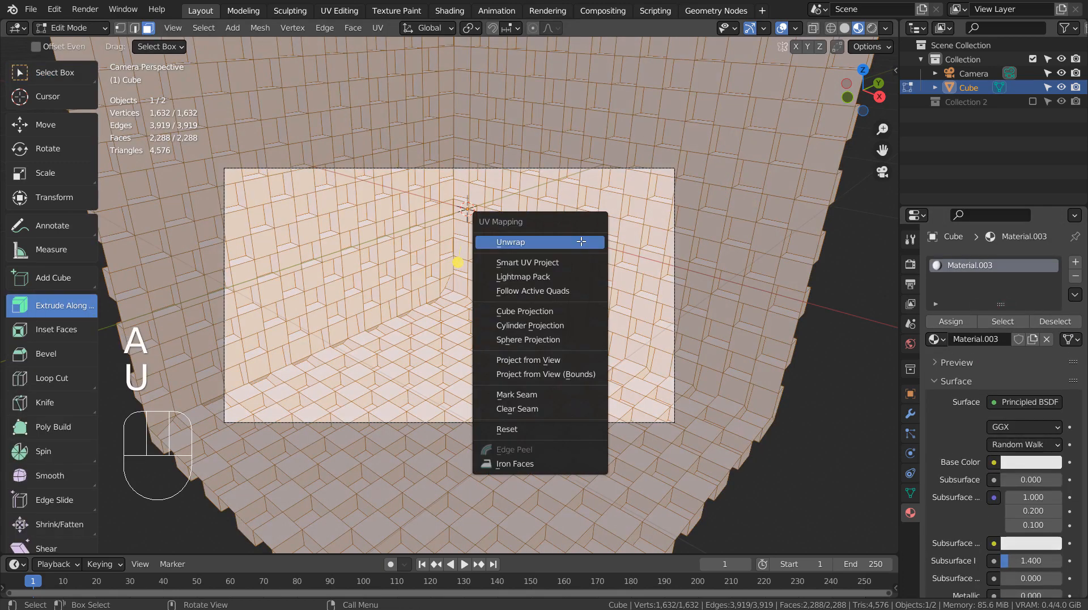
left_click(576, 360)
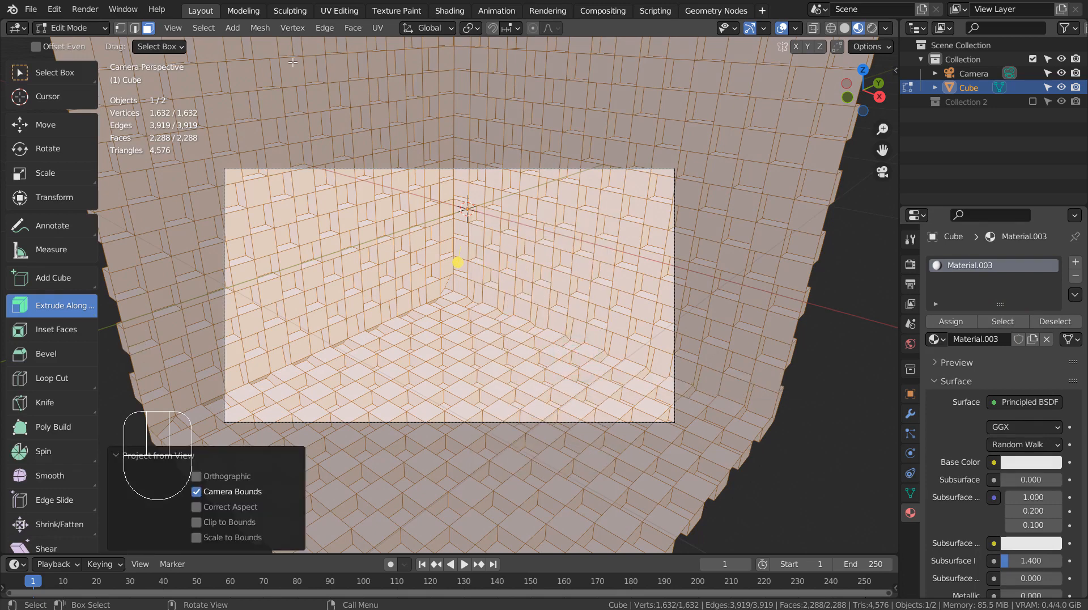
left_click(338, 9)
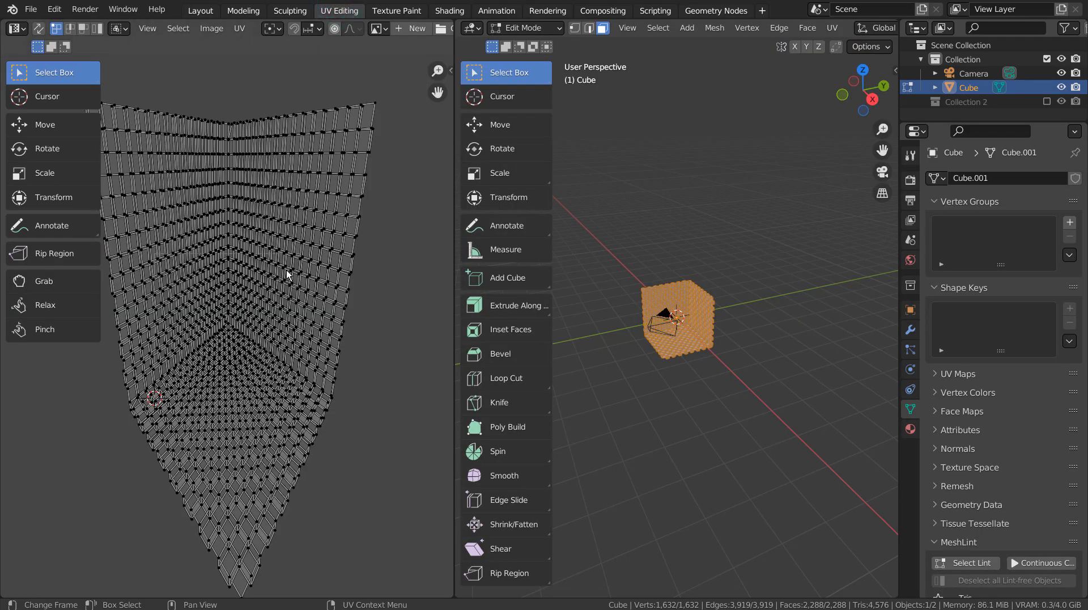
key("a")
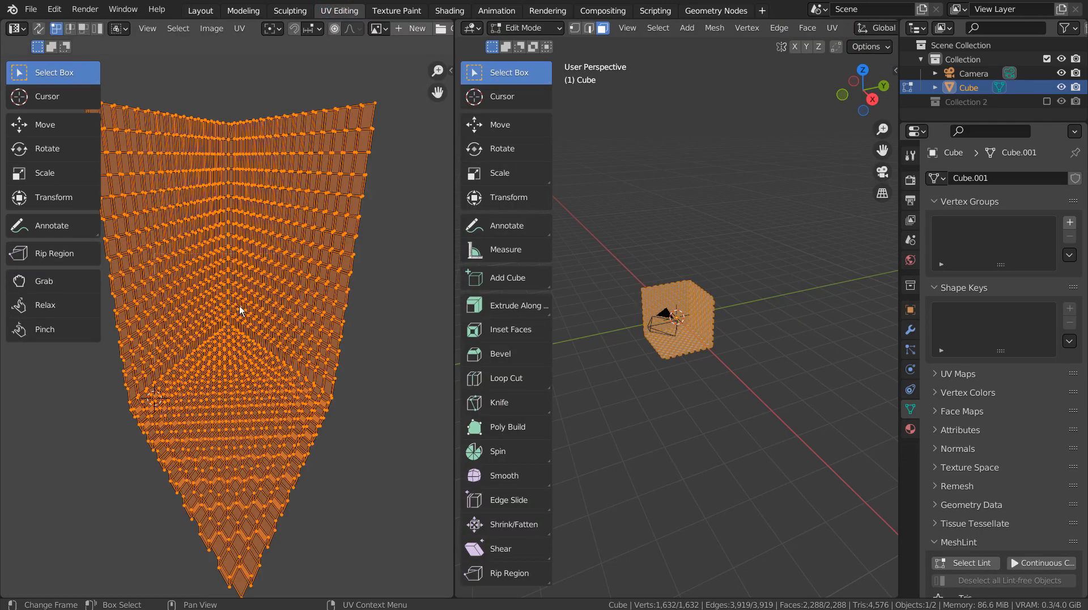
key("Tab")
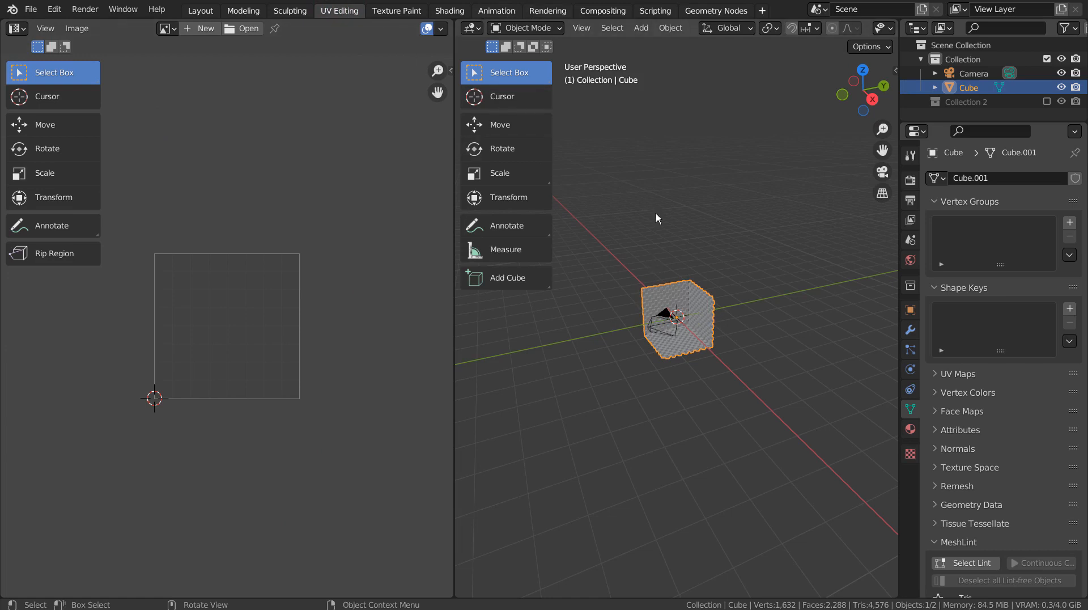
- Add a mapped Image Texture node feeding the material's Base Color and load text.png into it
left_click(451, 10)
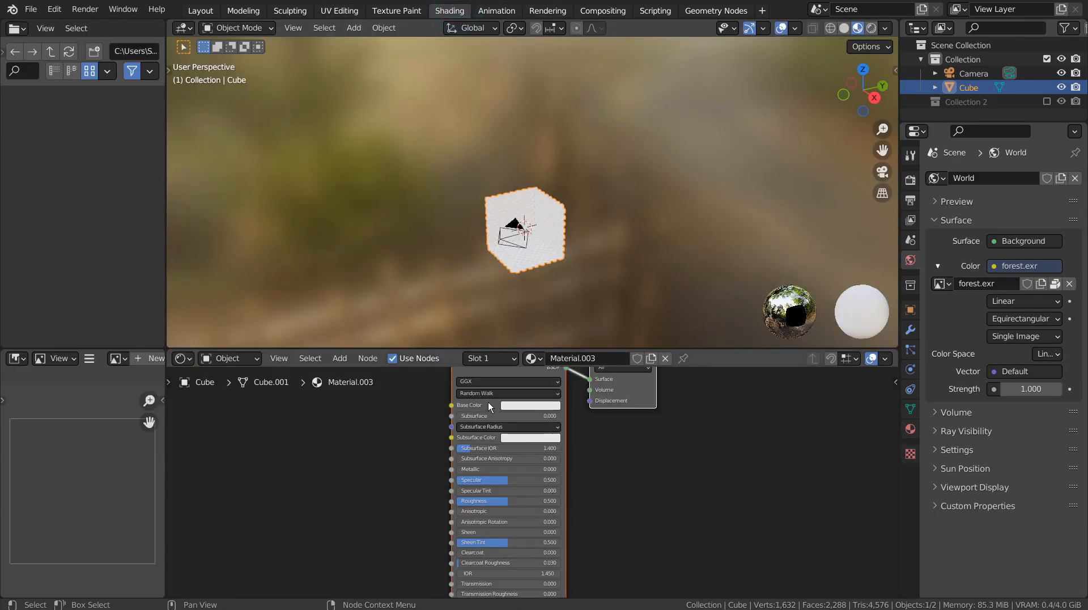
key("ctrl+t")
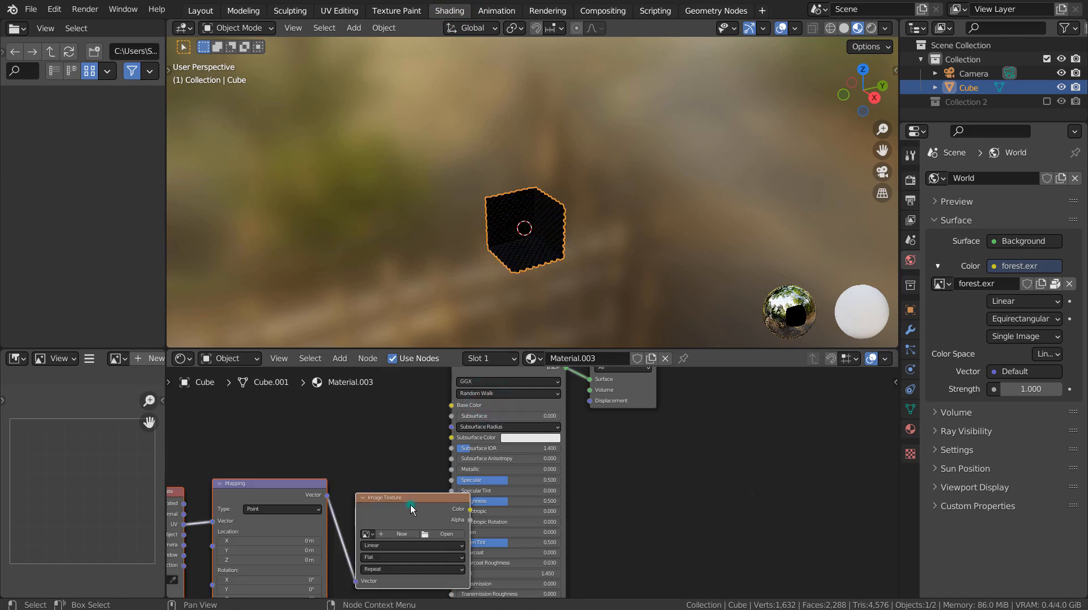
left_click_drag(412, 509, 362, 417)
scroll(417, 420, "up", 1)
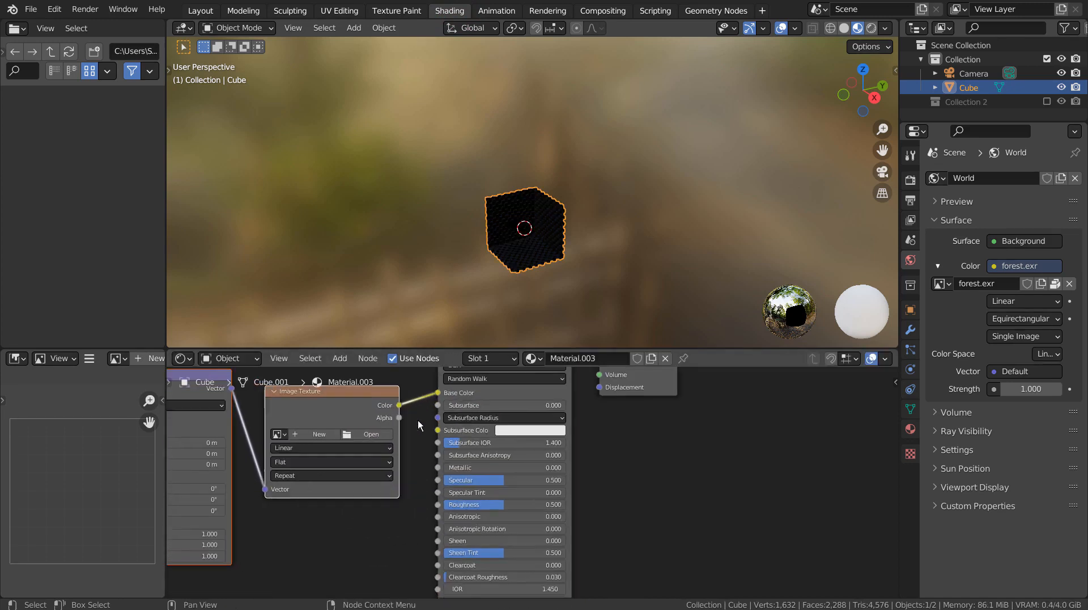
left_click(372, 435)
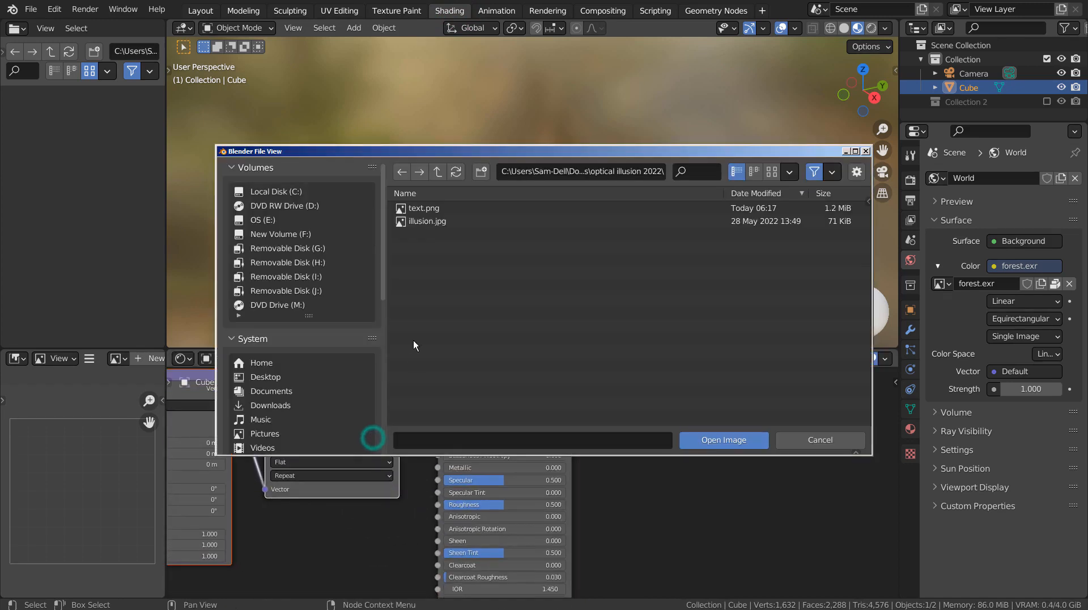
double_click(420, 205)
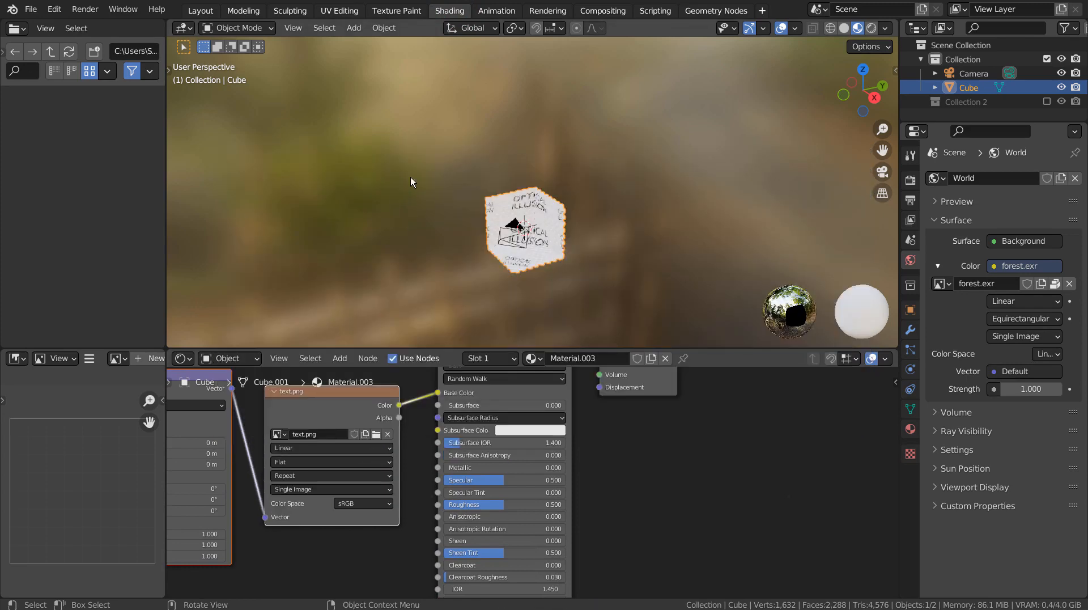
- Examine the projected text through the camera, in rendered shading and from other viewing angles
left_click(199, 11)
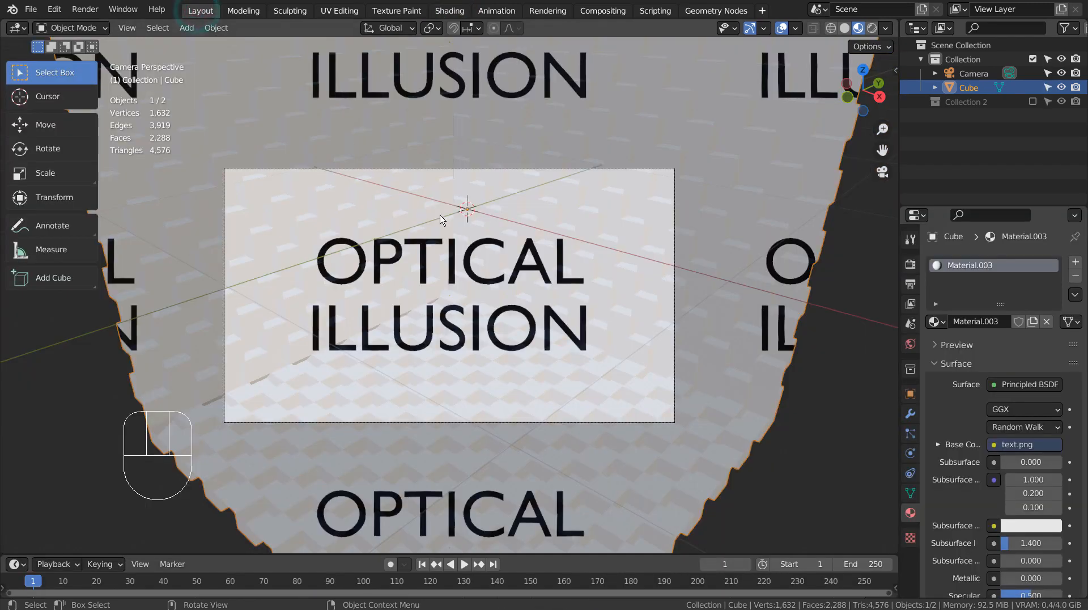
scroll(567, 304, "up", 4)
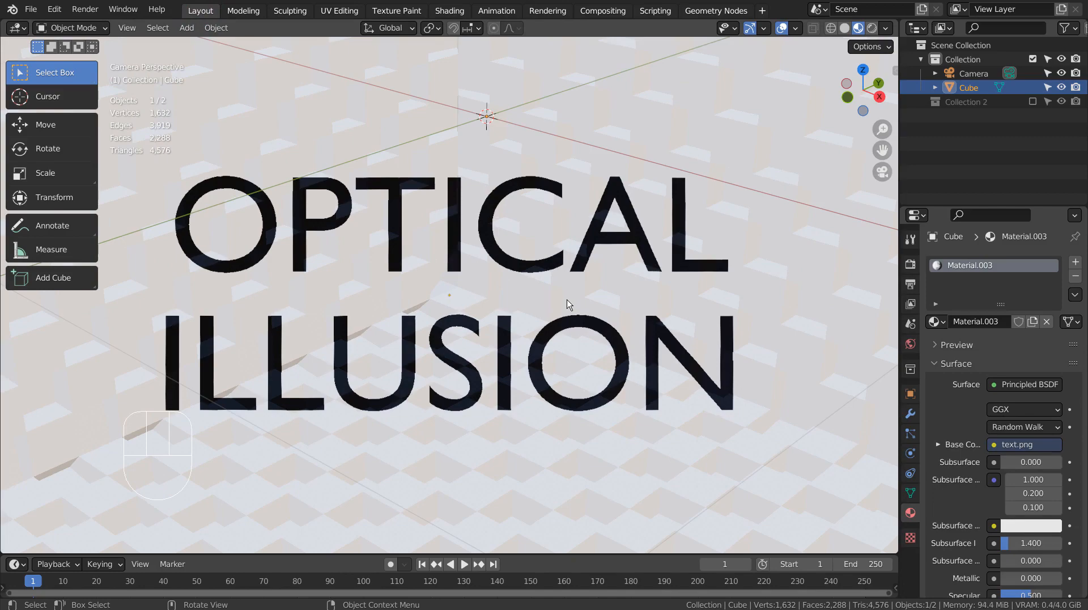
scroll(569, 304, "down", 3)
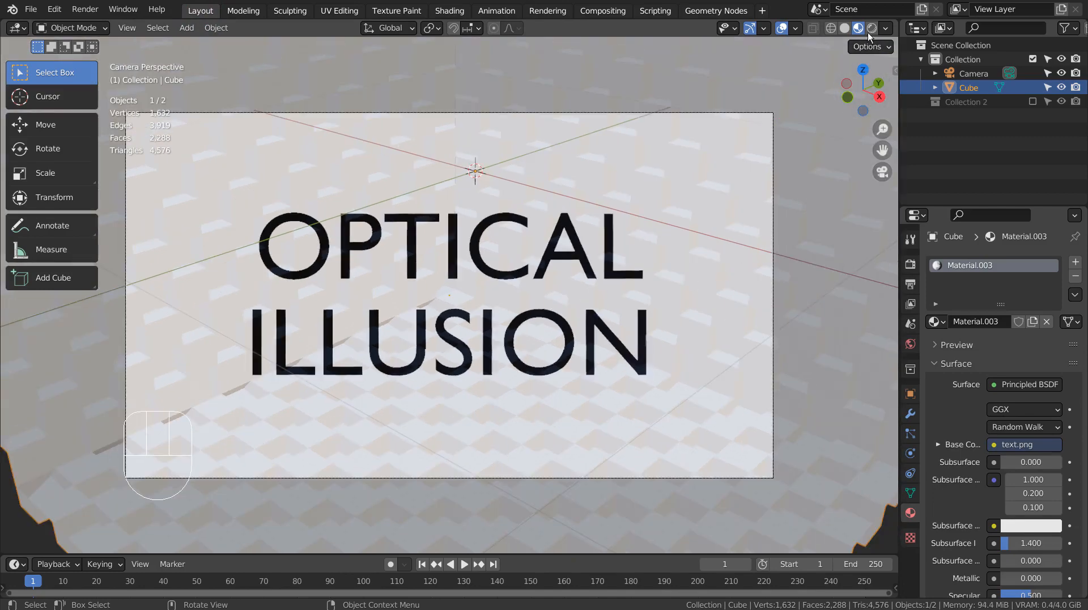
left_click(870, 28)
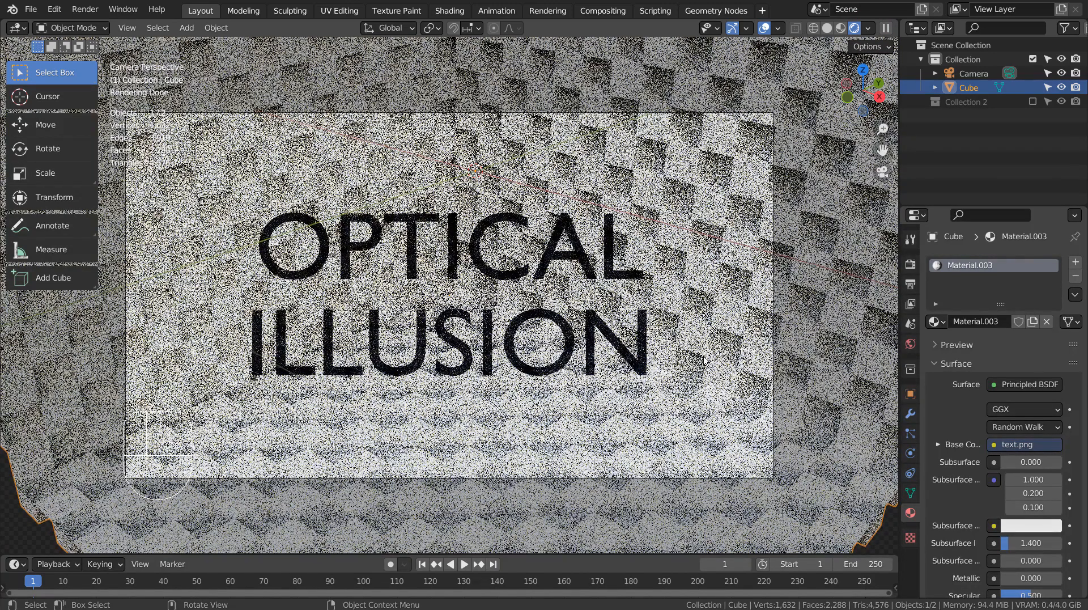
left_click(841, 31)
middle_click_drag(830, 332, 774, 253)
middle_click_drag(400, 284, 543, 357)
middle_click_drag(548, 413, 491, 336)
key("KP_0")
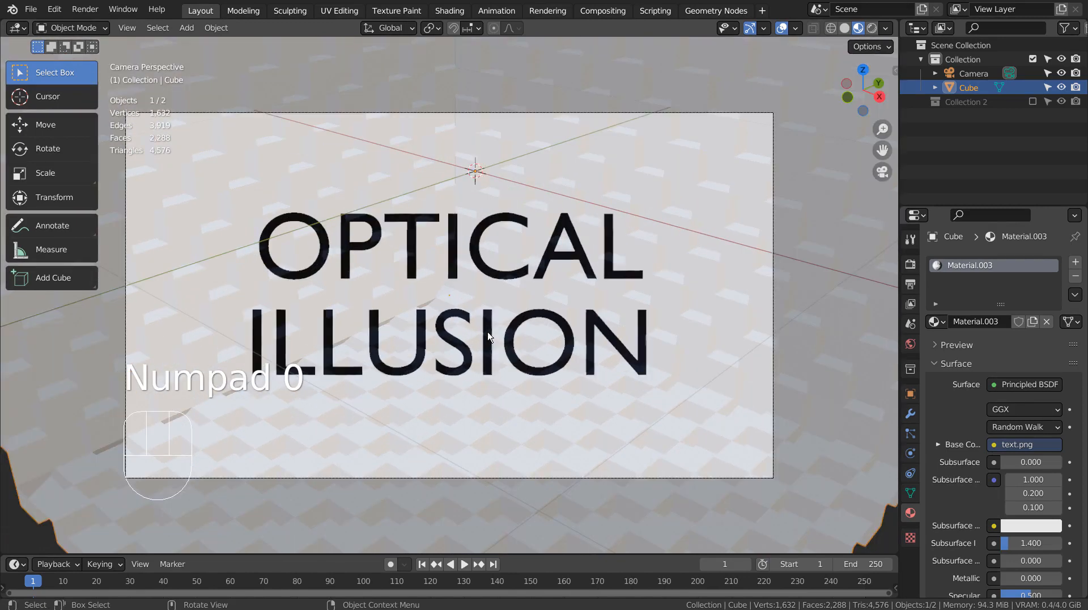